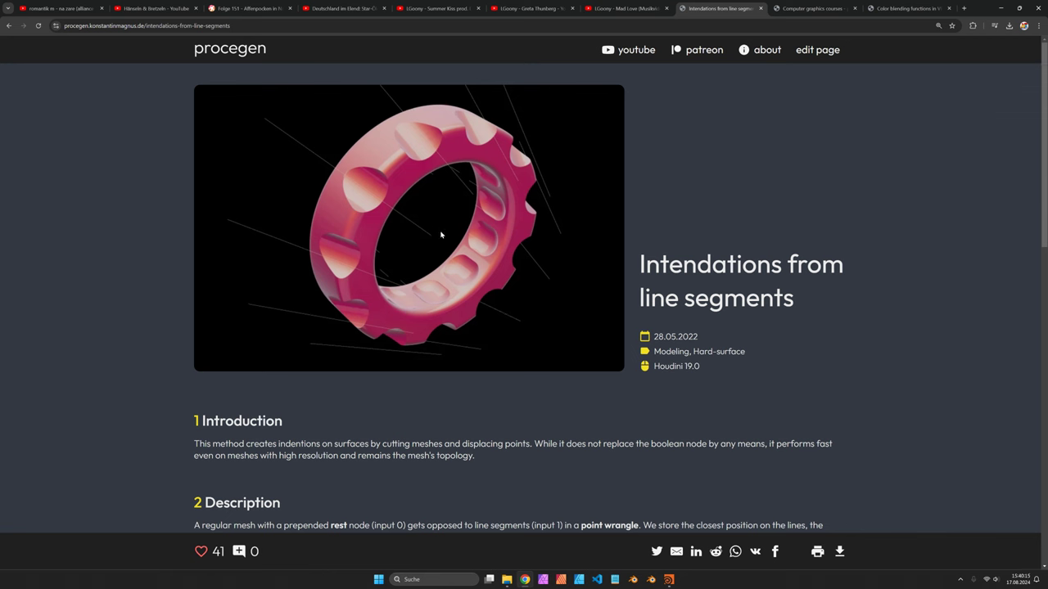
Switch to the untitled Houdini scene, add a Geometry object and go inside its network
{"action": "key", "text": "alt+Tab"}
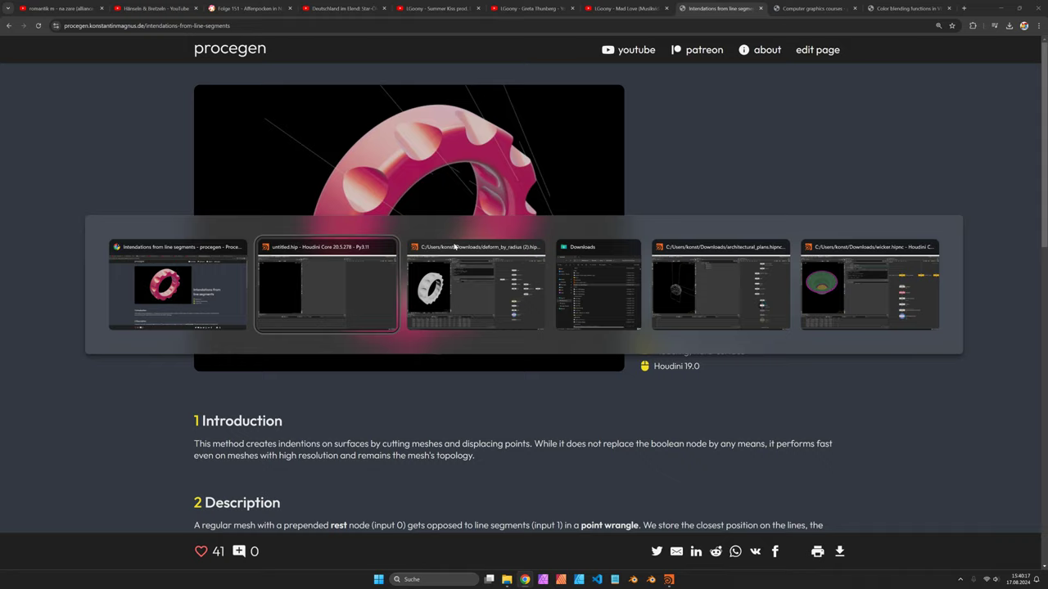
{"action": "key", "text": "Tab"}
{"action": "key", "text": "Return"}
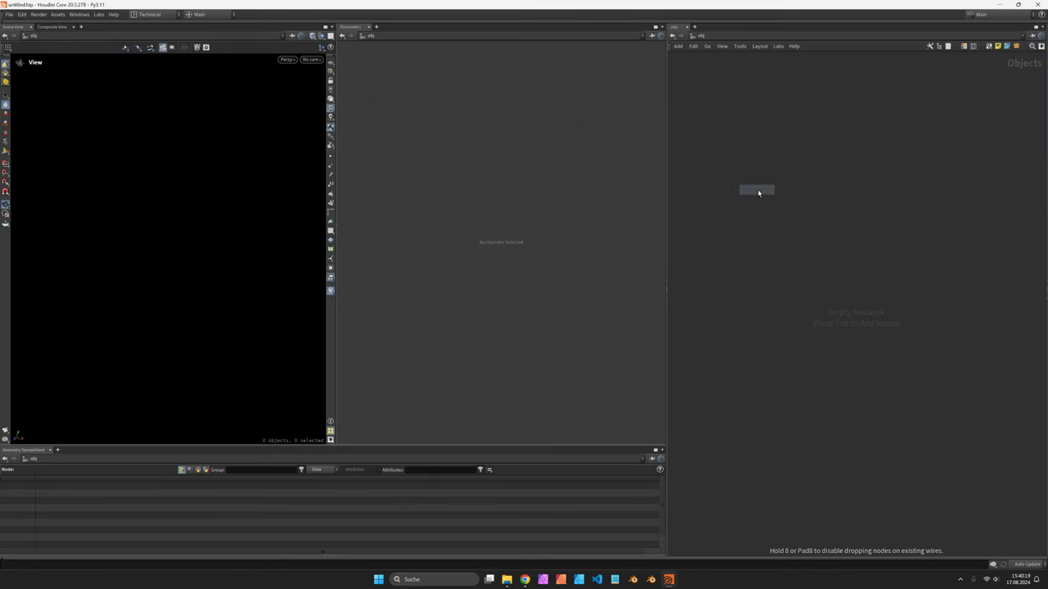
{"action": "left_click", "coordinate": [758, 194]}
{"action": "double_click", "coordinate": [758, 193]}
Add a Circle node to the network and set its divisions to 256
{"action": "key", "text": "Tab"}
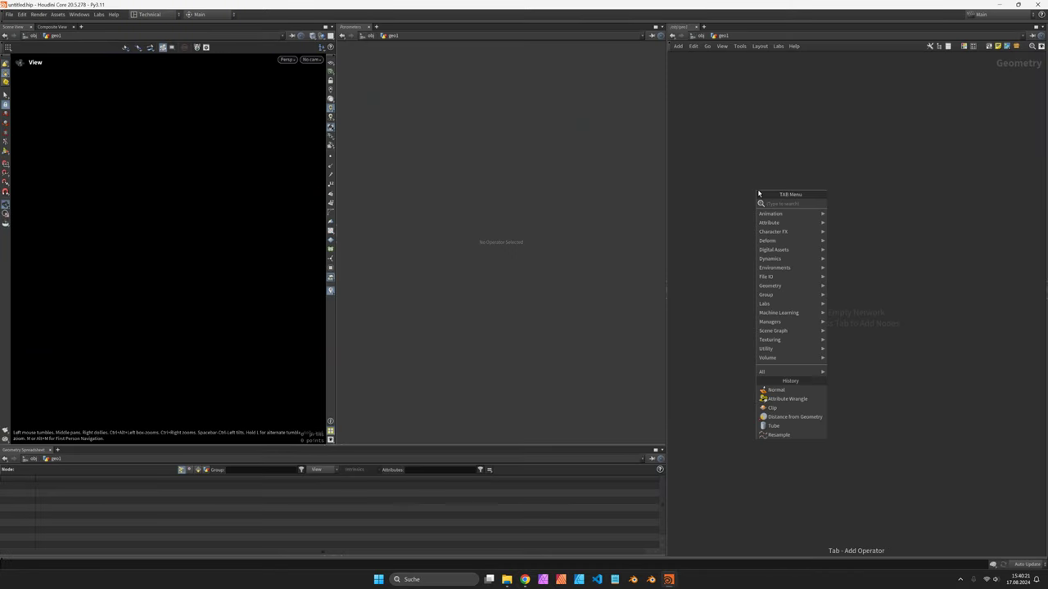
{"action": "type", "text": "cir"}
{"action": "key", "text": "Return"}
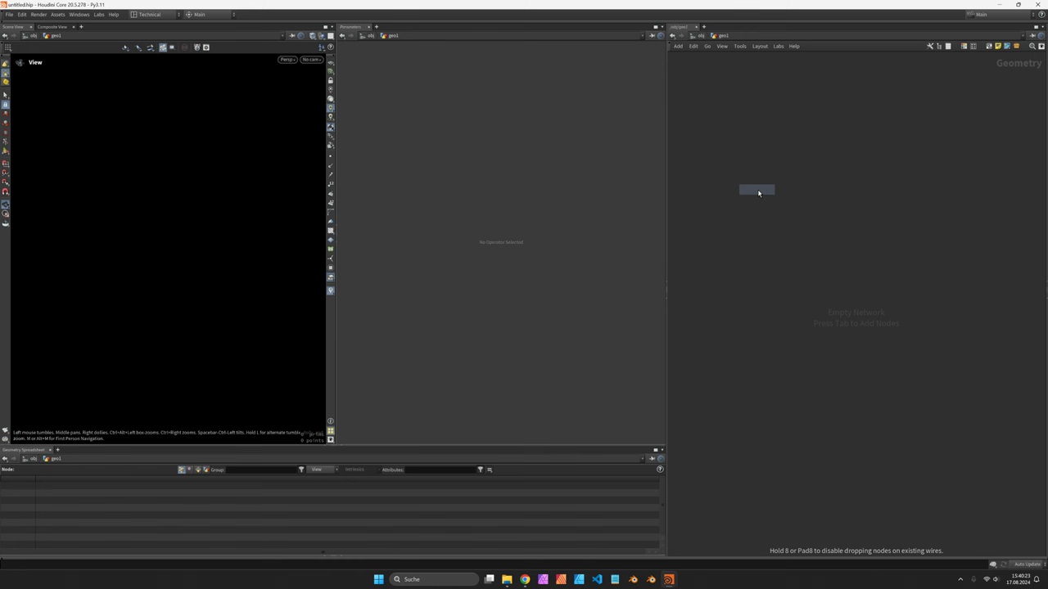
{"action": "left_click", "coordinate": [757, 190]}
{"action": "left_click", "coordinate": [410, 121]}
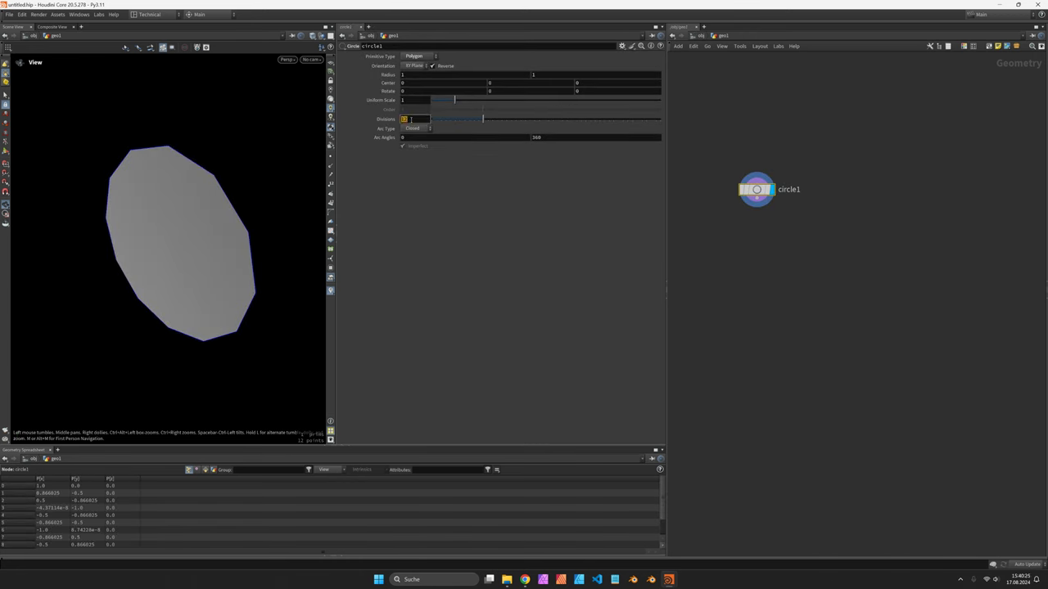
{"action": "type", "text": "256"}
{"action": "key", "text": "Return"}
Add a Sweep node below the circle, taking the circle as its backbone curve
{"action": "left_click_drag", "start_coordinate": [188, 231], "coordinate": [274, 251]}
{"action": "key", "text": "Tab"}
{"action": "type", "text": "swe"}
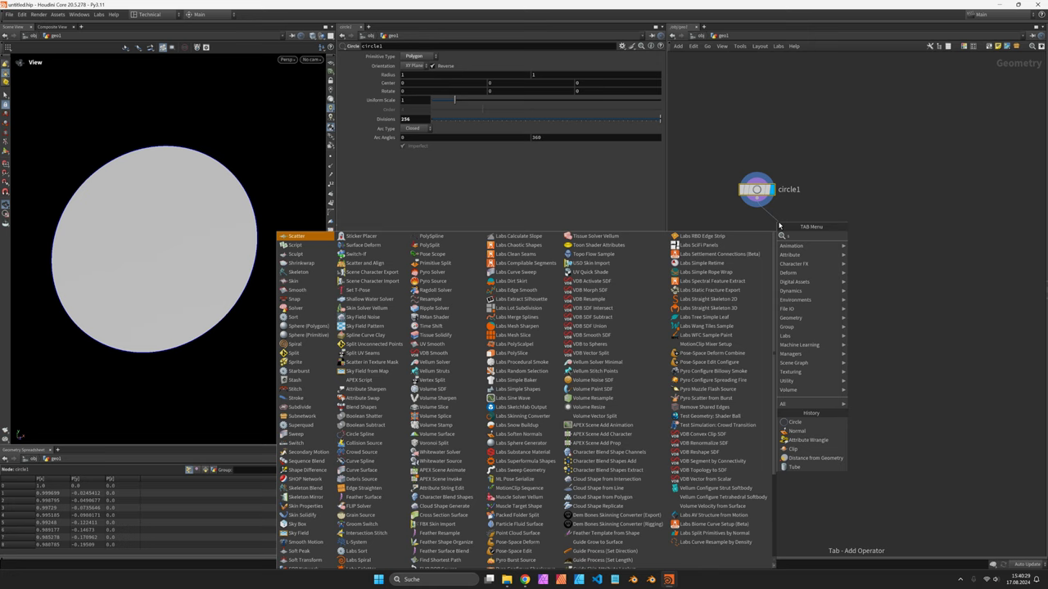
{"action": "key", "text": "Return"}
{"action": "left_click", "coordinate": [779, 225]}
{"action": "left_click_drag", "start_coordinate": [779, 225], "coordinate": [754, 245]}
Add a Grid node beside the circle, display it and orient it to the XY plane
{"action": "key", "text": "Tab"}
{"action": "type", "text": "grid"}
{"action": "key", "text": "Return"}
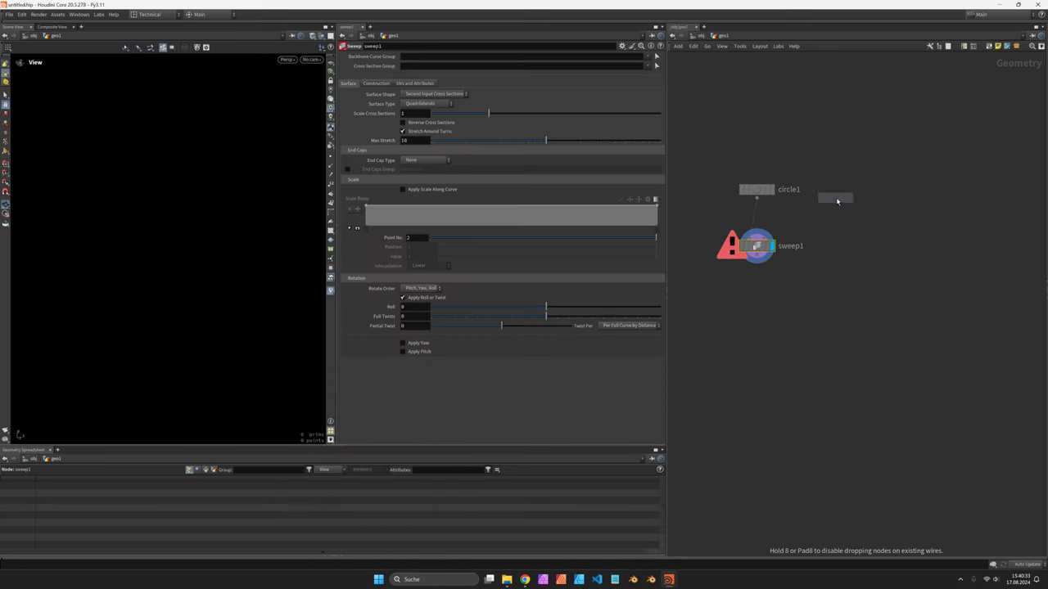
{"action": "left_click", "coordinate": [835, 199]}
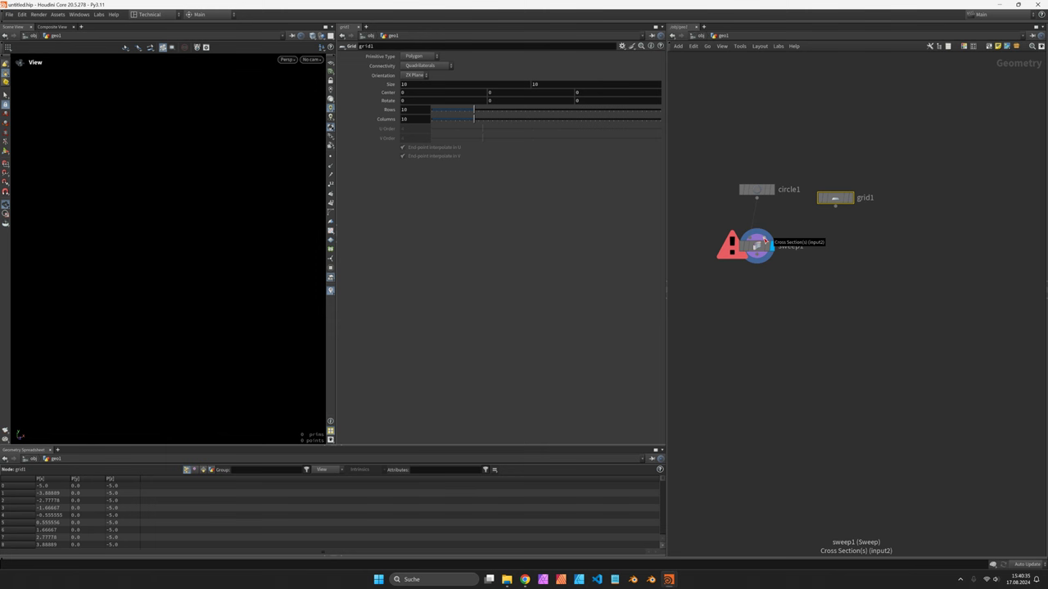
{"action": "left_click_drag", "start_coordinate": [841, 199], "coordinate": [858, 191]}
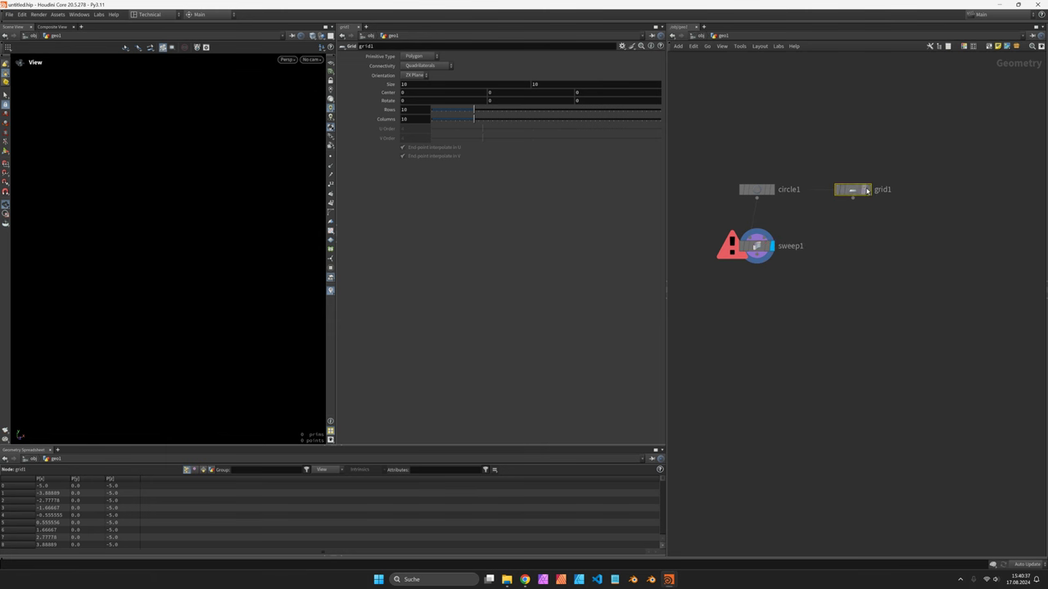
{"action": "key", "text": "r"}
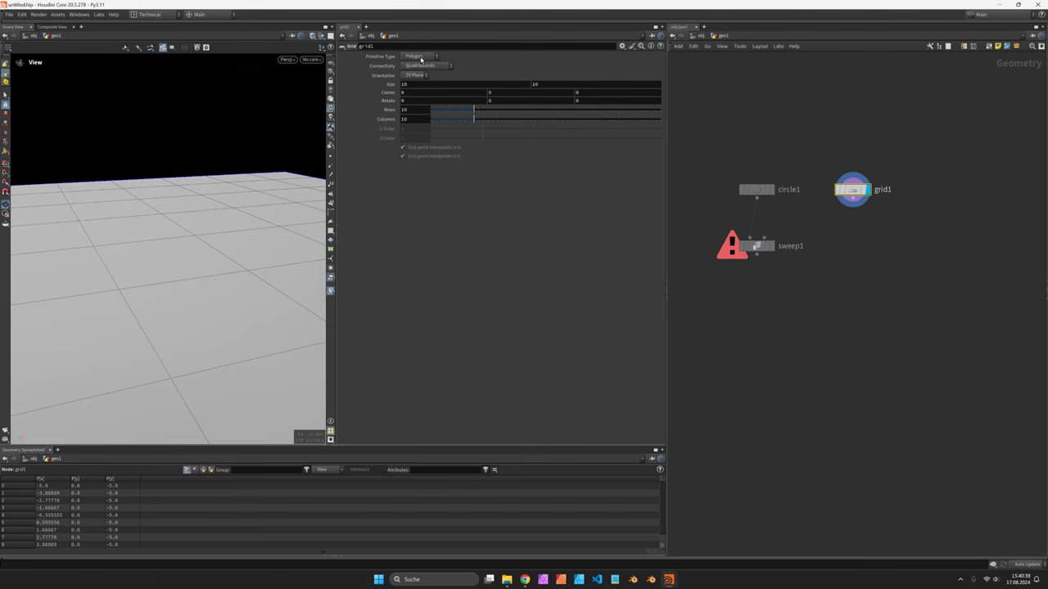
{"action": "left_click", "coordinate": [415, 74]}
{"action": "left_click", "coordinate": [417, 80]}
Set the grid's size to 1 by 1 with 2 rows and 2 columns
{"action": "left_click", "coordinate": [426, 85]}
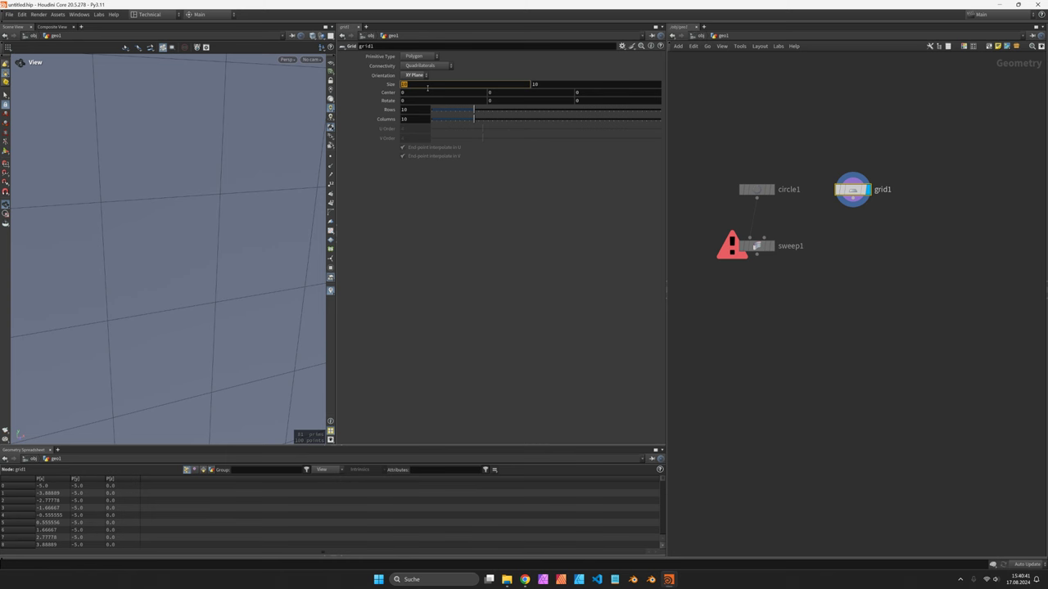
{"action": "type", "text": "1"}
{"action": "key", "text": "Return"}
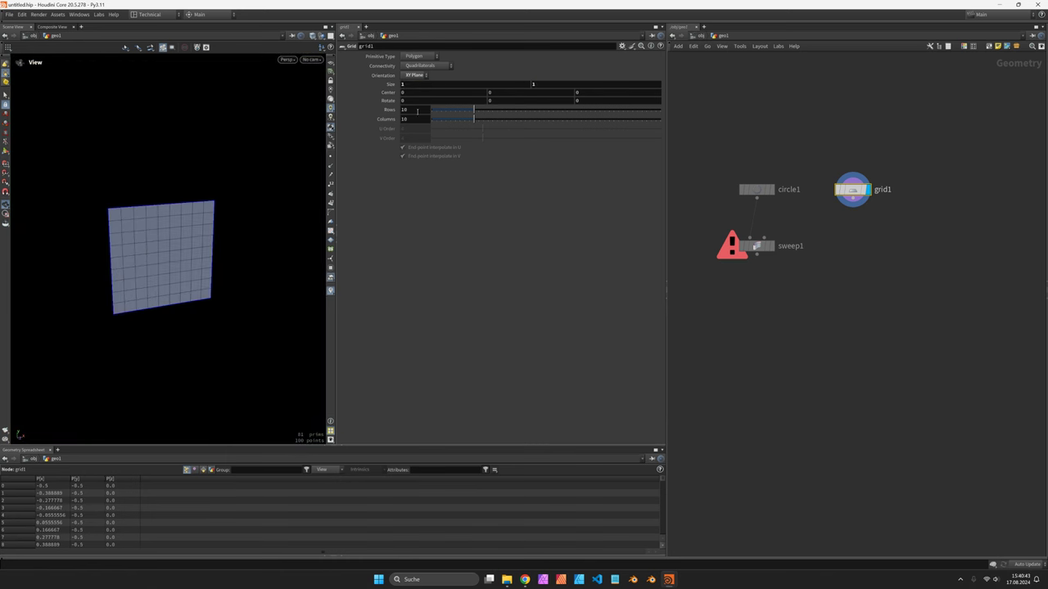
{"action": "double_click", "coordinate": [417, 111]}
{"action": "type", "text": "2"}
{"action": "key", "text": "Tab"}
{"action": "type", "text": "2"}
{"action": "key", "text": "Return"}
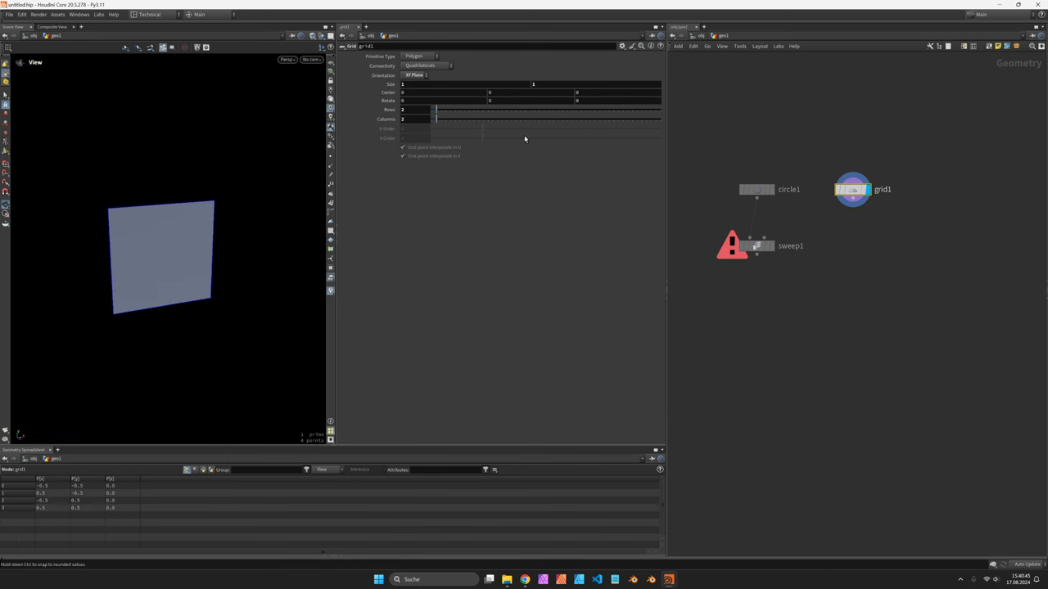
Add a PolyBevel node after the grid, bevelling points with a distance of 0.175 and 6 divisions
{"action": "key", "text": "Tab"}
{"action": "type", "text": "bev"}
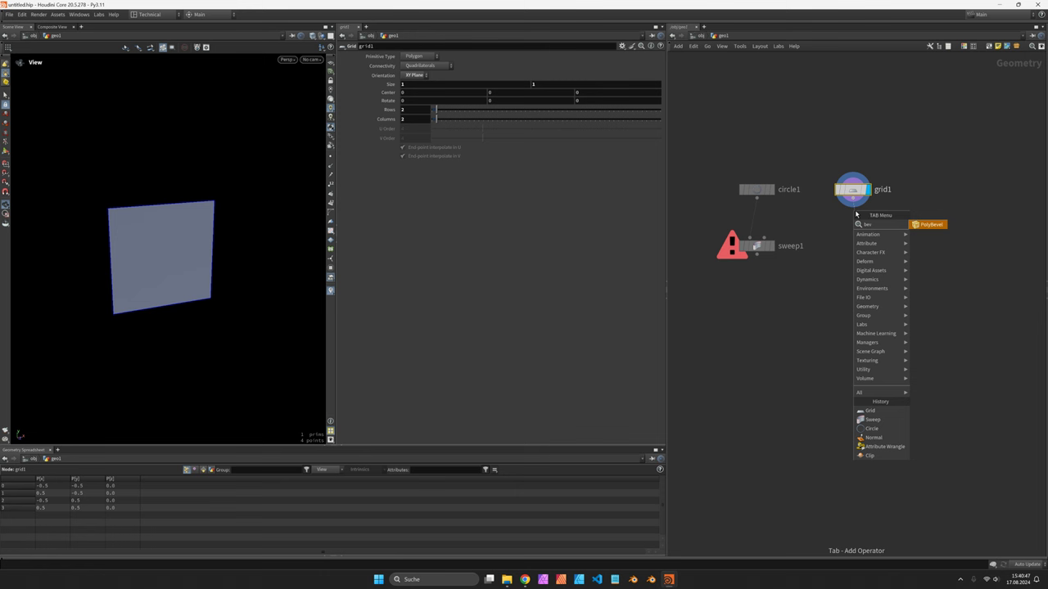
{"action": "key", "text": "Return"}
{"action": "left_click", "coordinate": [854, 225]}
{"action": "left_click", "coordinate": [435, 67]}
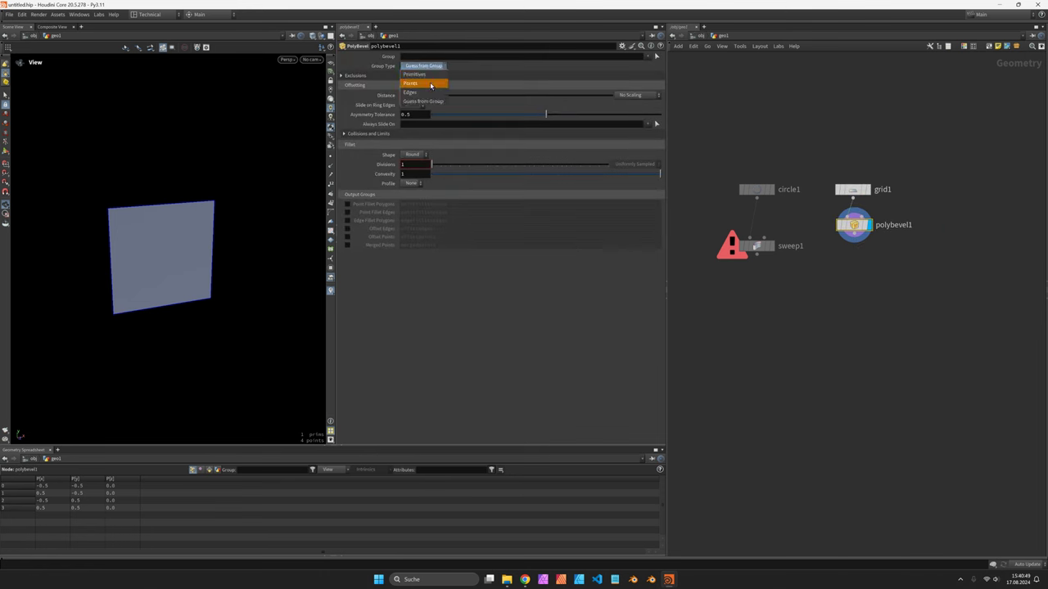
{"action": "left_click", "coordinate": [426, 85]}
{"action": "left_click_drag", "start_coordinate": [433, 95], "coordinate": [463, 95]}
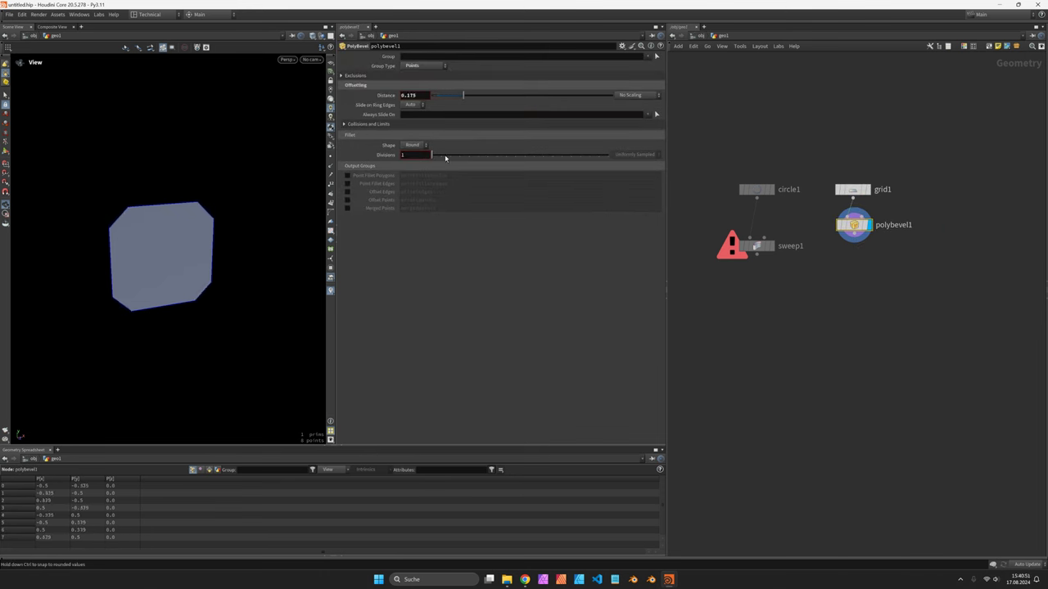
{"action": "left_click_drag", "start_coordinate": [433, 155], "coordinate": [478, 155]}
Feed the bevelled grid into the sweep as its cross section, display the sweep and reverse its cross sections
{"action": "left_click_drag", "start_coordinate": [763, 245], "coordinate": [761, 272]}
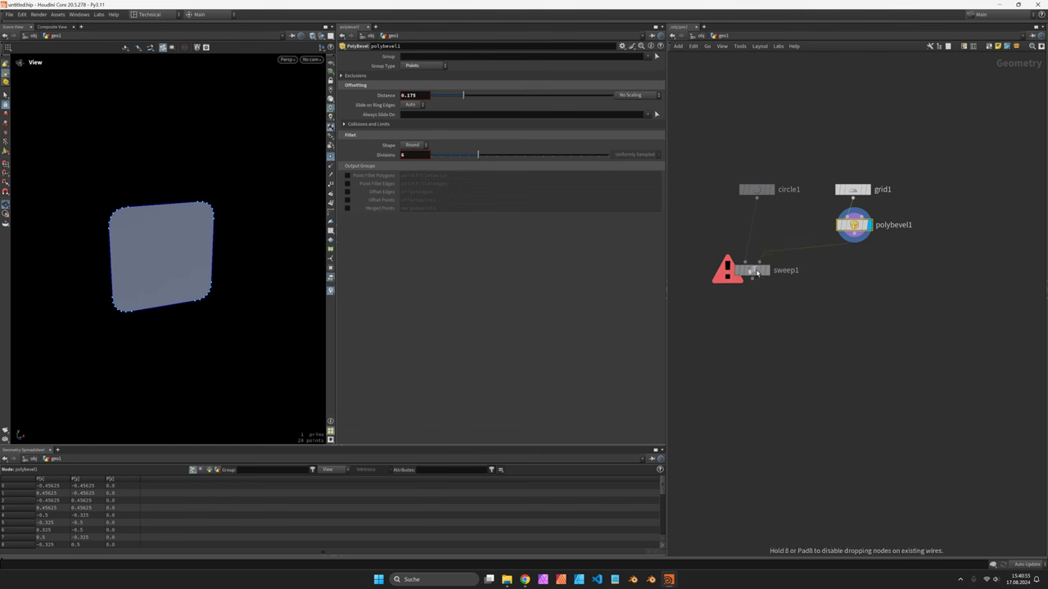
{"action": "left_click", "coordinate": [769, 273]}
{"action": "left_click", "coordinate": [760, 276]}
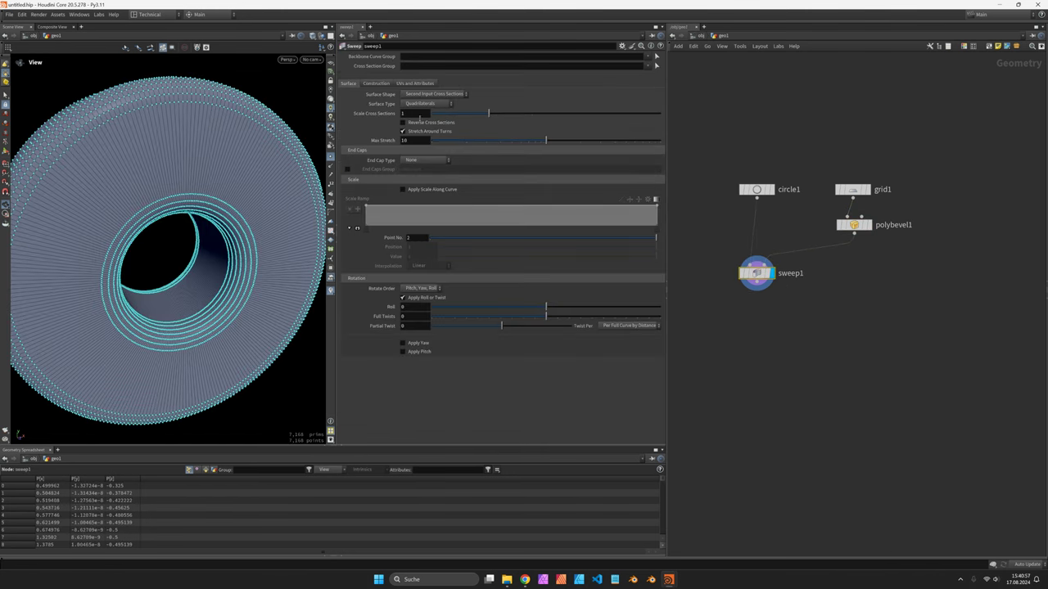
{"action": "left_click", "coordinate": [425, 125]}
Enable Compute UVs on the Sweep node
{"action": "right_click_drag", "start_coordinate": [155, 170], "coordinate": [134, 148]}
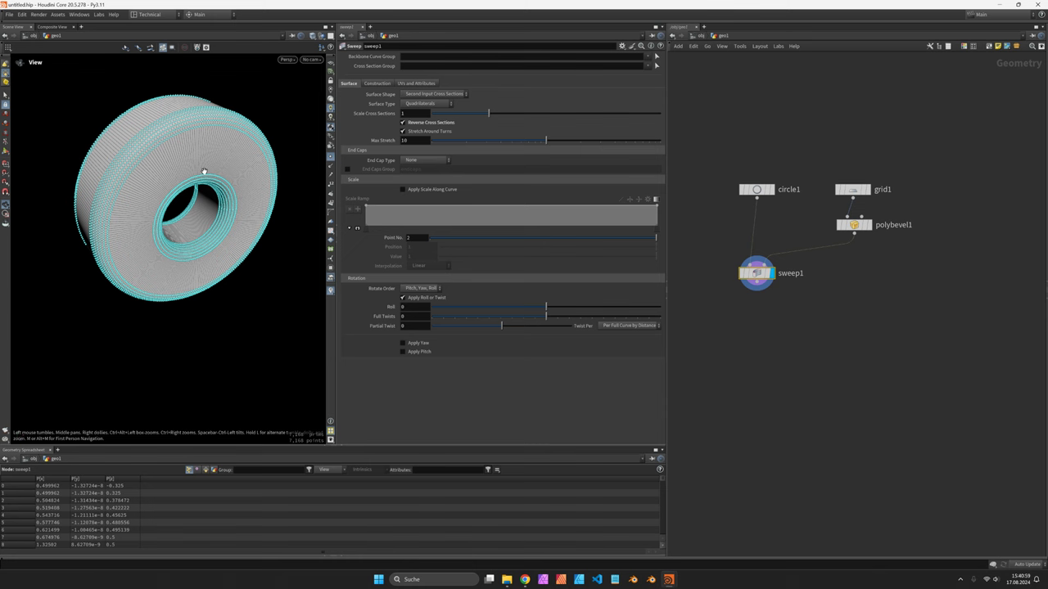
{"action": "left_click_drag", "start_coordinate": [204, 173], "coordinate": [251, 168]}
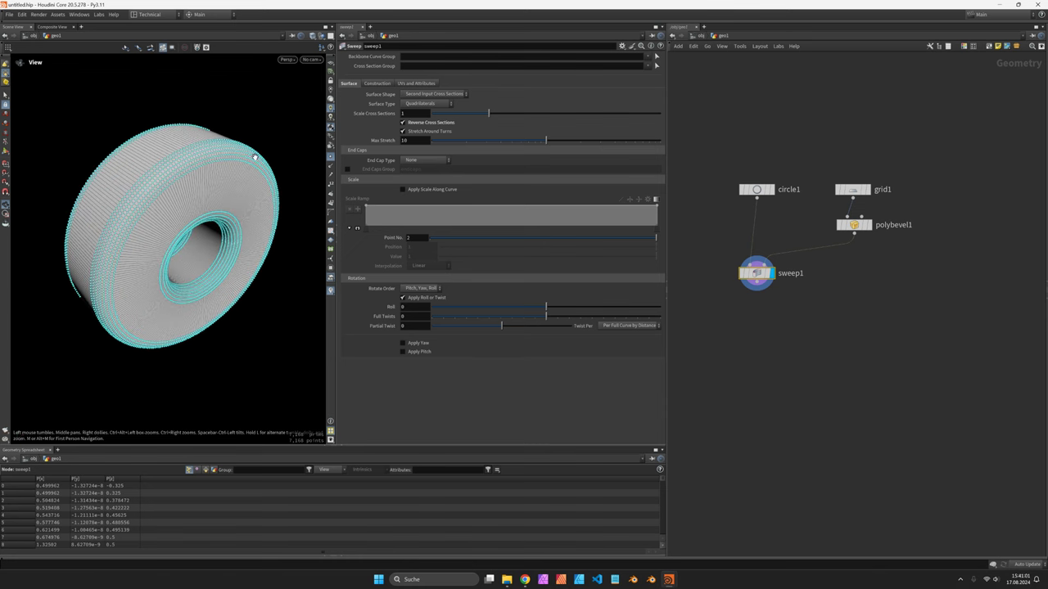
{"action": "left_click", "coordinate": [417, 84]}
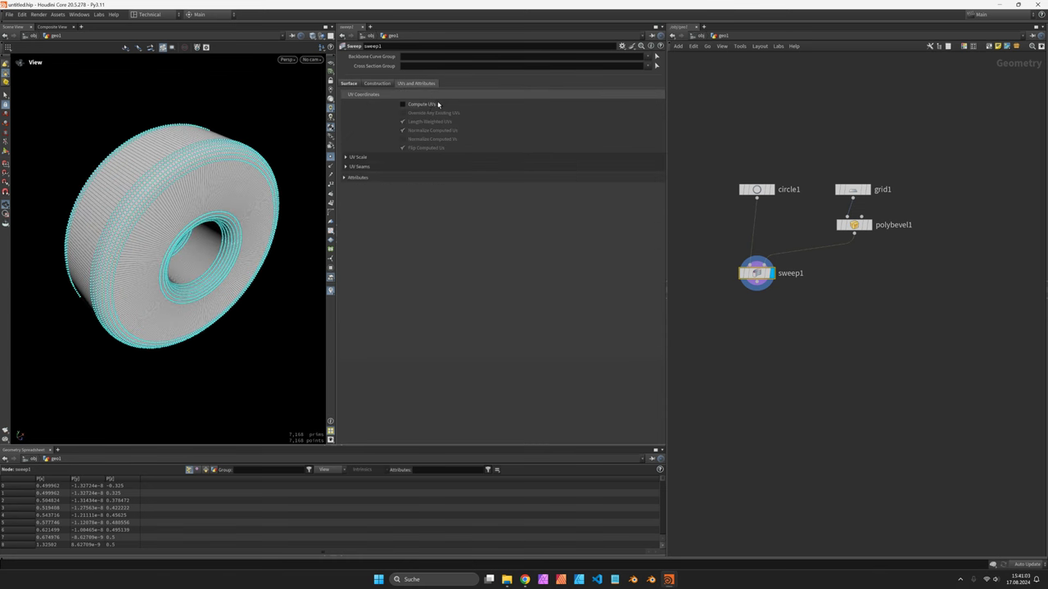
{"action": "left_click", "coordinate": [347, 85]}
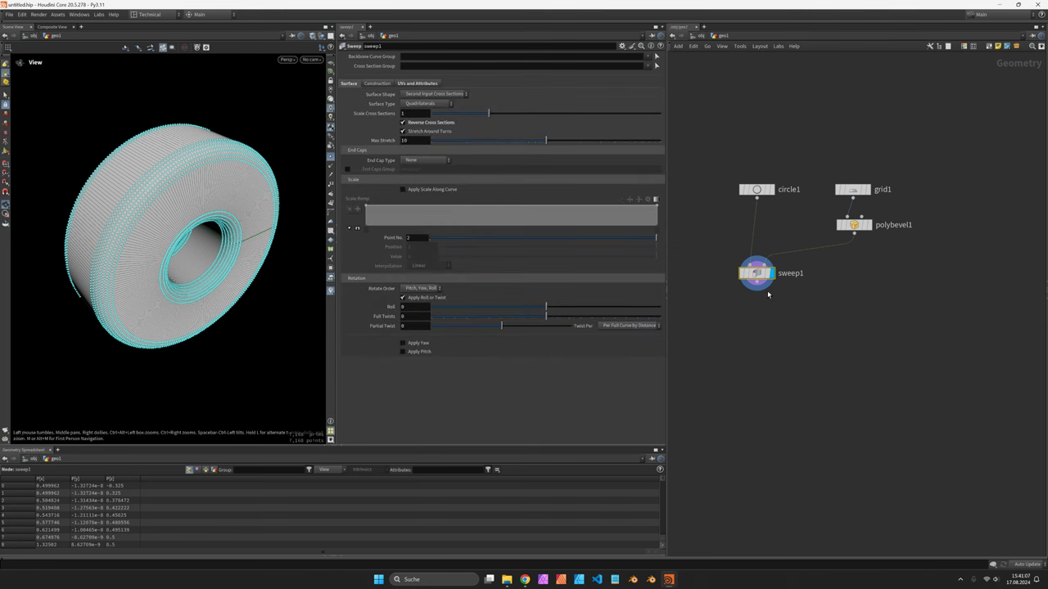
Insert a Resample node with a length of 0.05 between the PolyBevel and the Sweep, and turn off point display
{"action": "left_click_drag", "start_coordinate": [767, 288], "coordinate": [767, 315]}
{"action": "key", "text": "Tab"}
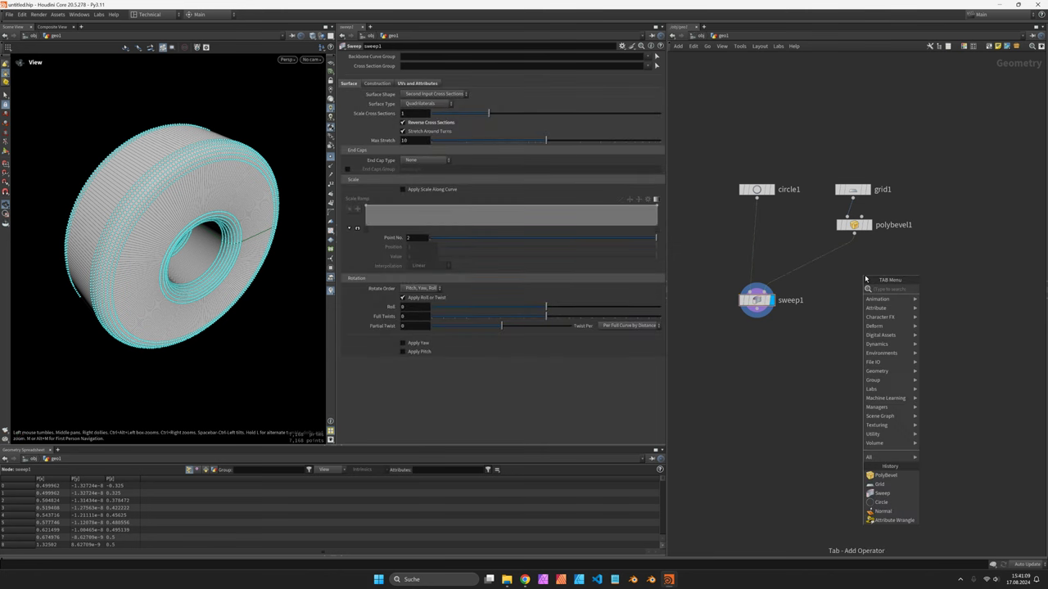
{"action": "type", "text": "resample"}
{"action": "key", "text": "Return"}
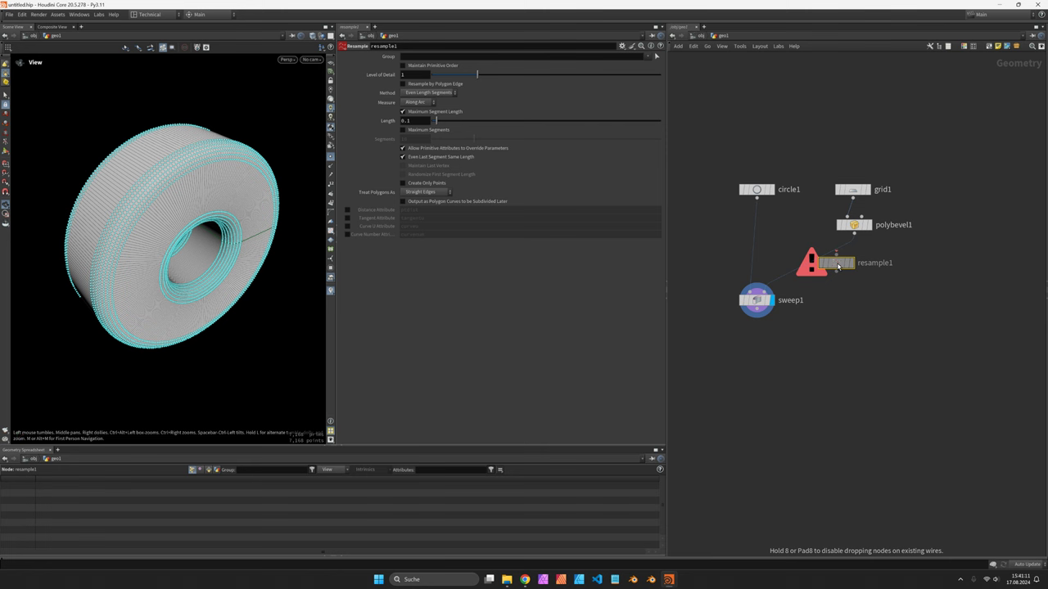
{"action": "left_click", "coordinate": [836, 265]}
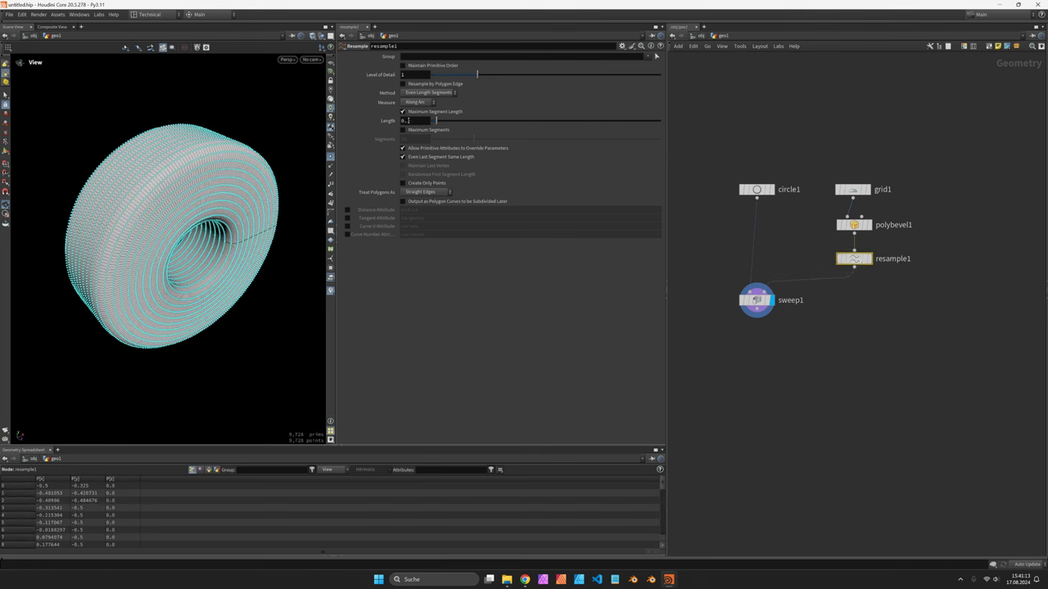
{"action": "left_click", "coordinate": [409, 121]}
{"action": "key", "text": "Return"}
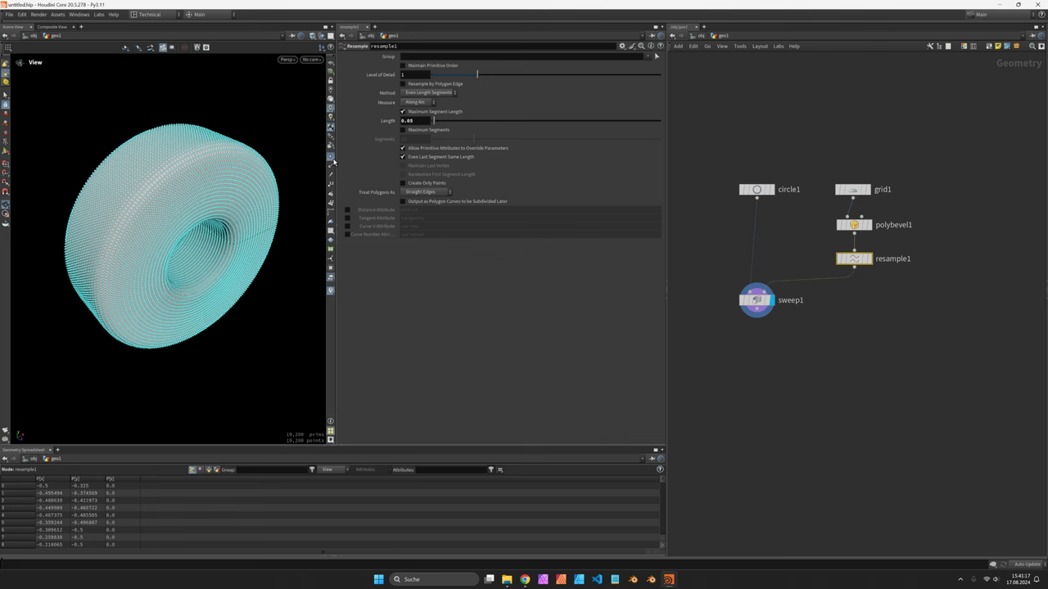
{"action": "mouse_move", "coordinate": [194, 161]}
{"action": "left_mouse_down"}
{"action": "mouse_move", "coordinate": [180, 160]}
{"action": "mouse_move", "coordinate": [192, 143]}
{"action": "left_mouse_up"}
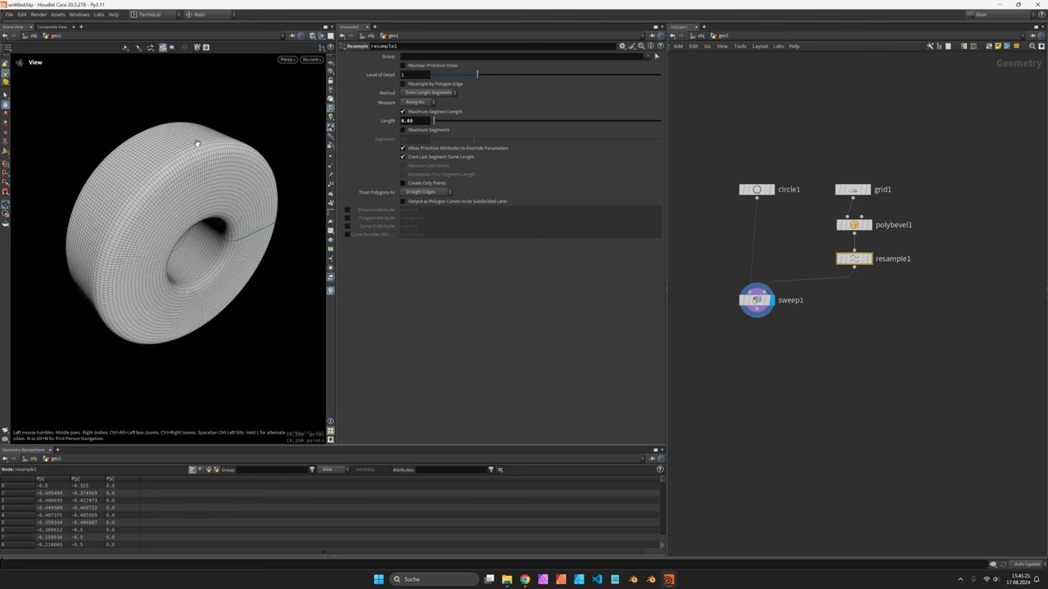
Add an unconnected Tube node beside the sweep and display it
{"action": "middle_click_drag", "start_coordinate": [820, 360], "coordinate": [787, 347]}
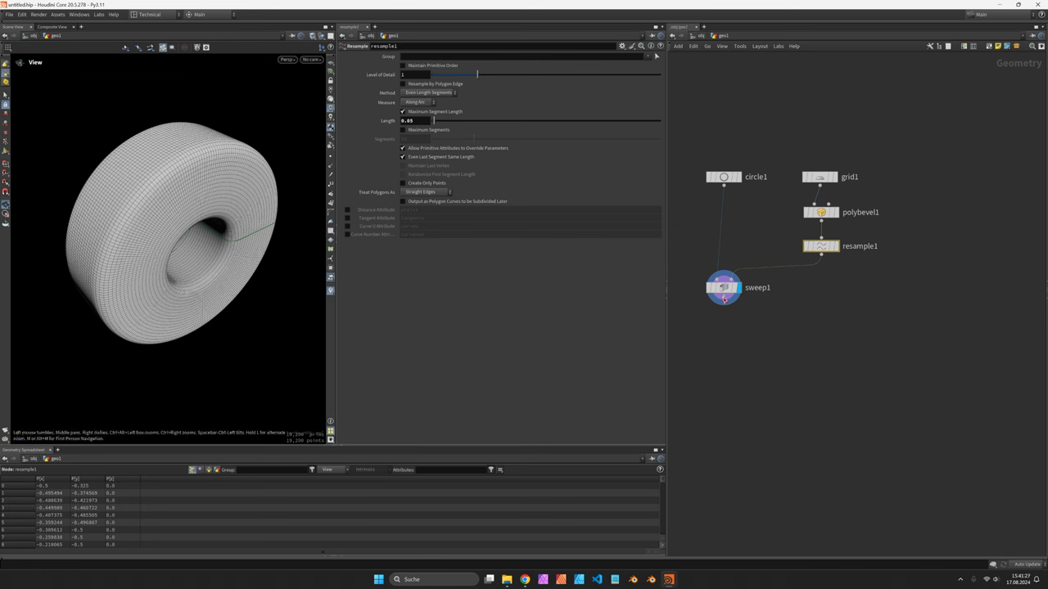
{"action": "left_click_drag", "start_coordinate": [724, 299], "coordinate": [816, 341]}
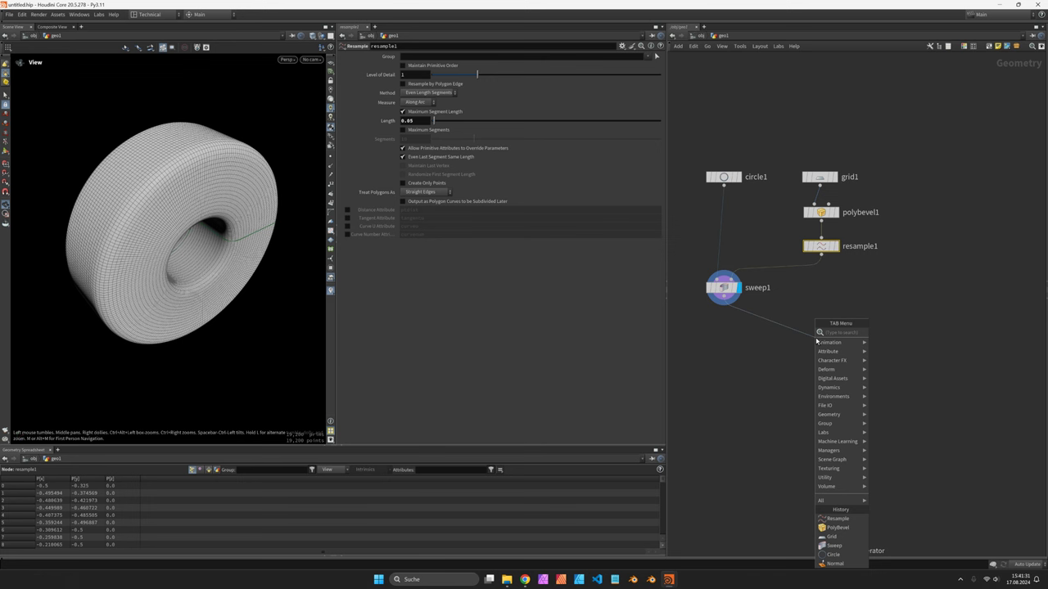
{"action": "key", "text": "Escape"}
{"action": "key", "text": "Tab"}
{"action": "type", "text": "tube"}
{"action": "key", "text": "Return"}
{"action": "key", "text": "Return"}
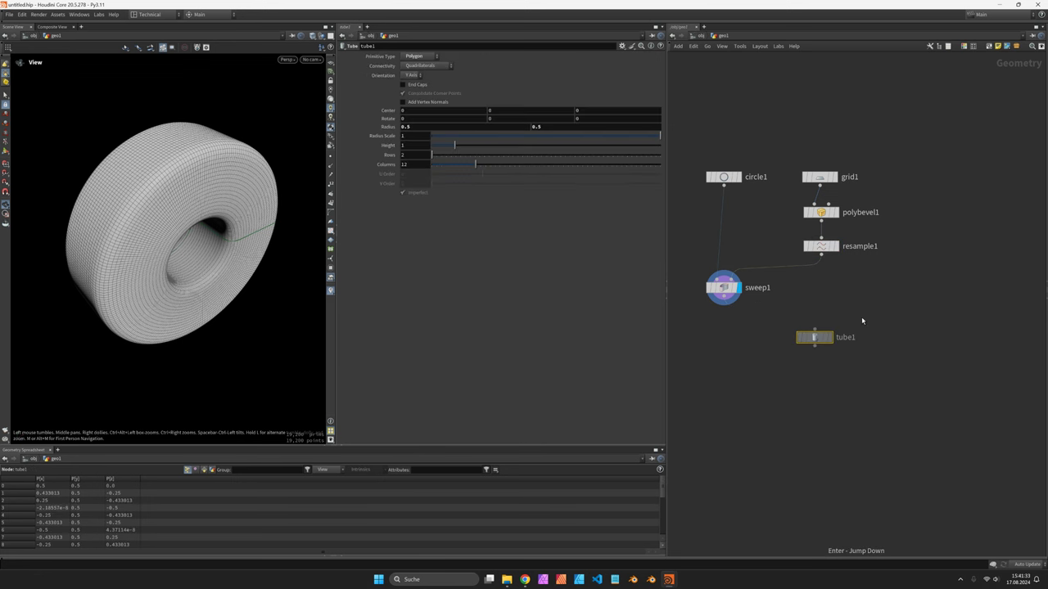
{"action": "left_click", "coordinate": [829, 338]}
{"action": "left_click_drag", "start_coordinate": [816, 338], "coordinate": [870, 293]}
Orient the tube along the Z axis and set its connectivity to Columns
{"action": "left_click", "coordinate": [411, 76]}
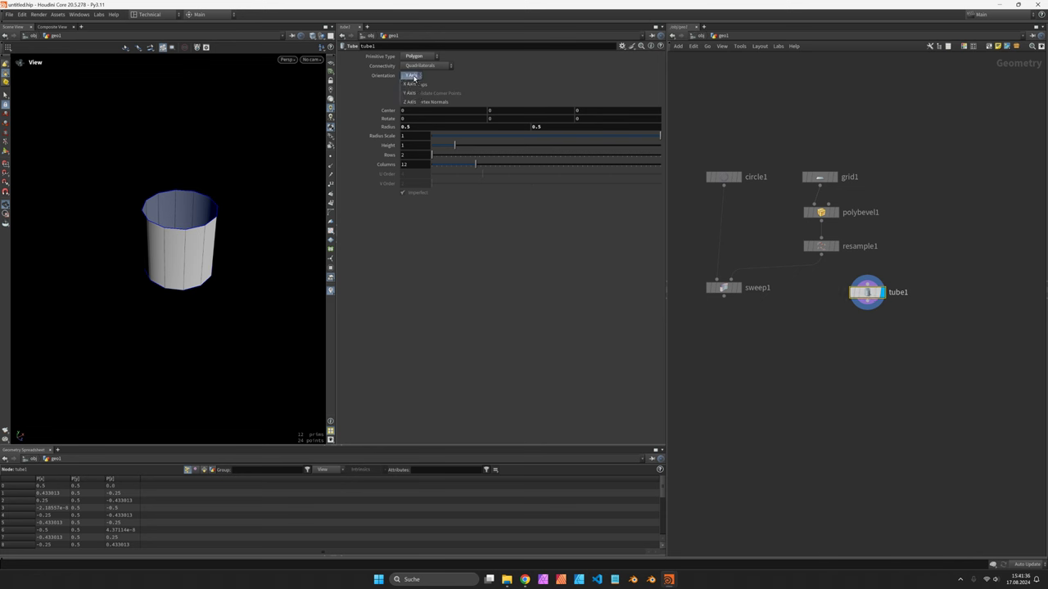
{"action": "left_click", "coordinate": [409, 102]}
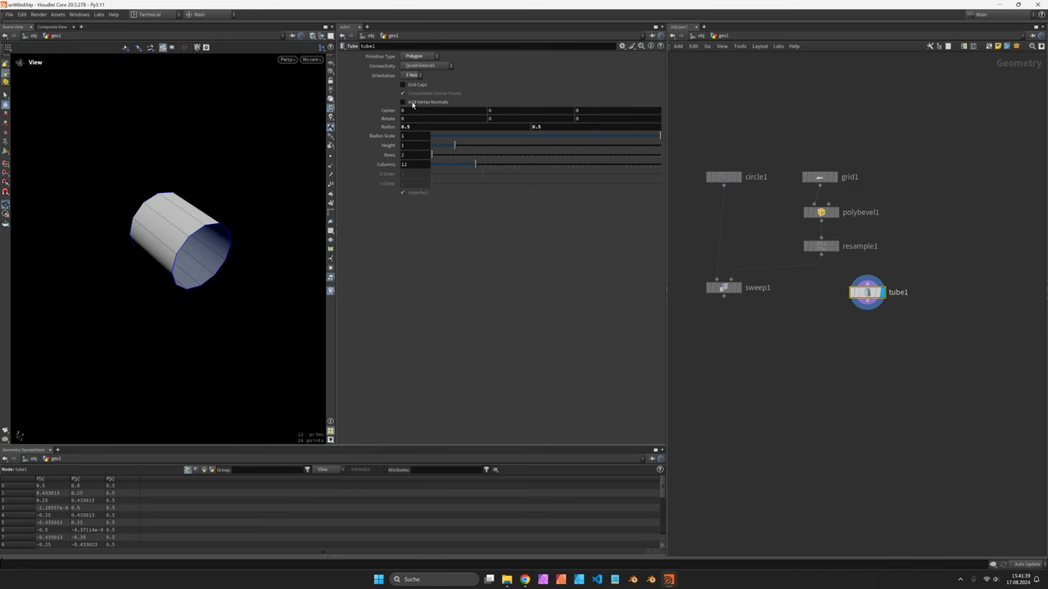
{"action": "left_click", "coordinate": [422, 65]}
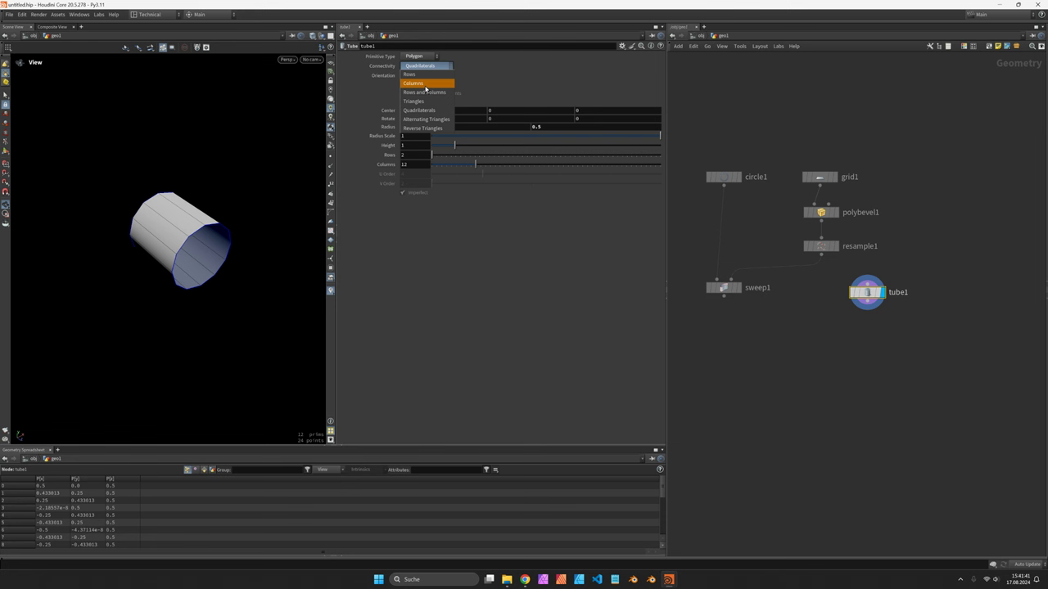
{"action": "left_click", "coordinate": [413, 83]}
Move the Tube node further from the sweep and template the sweep so its ring shows as a wireframe reference
{"action": "left_click_drag", "start_coordinate": [888, 296], "coordinate": [912, 290]}
{"action": "left_click", "coordinate": [736, 293]}
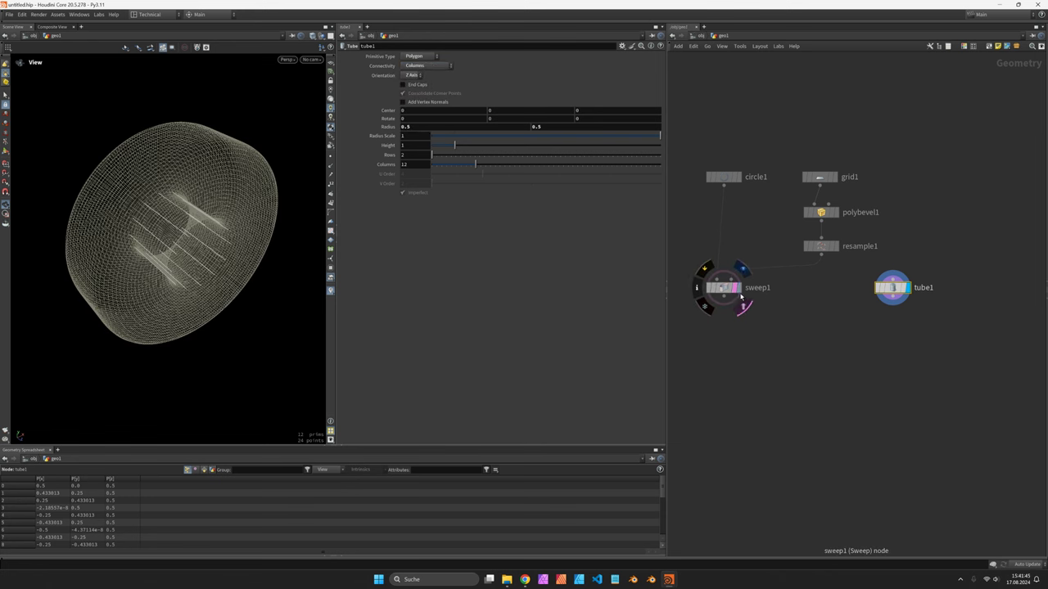
{"action": "left_click_drag", "start_coordinate": [175, 166], "coordinate": [192, 166]}
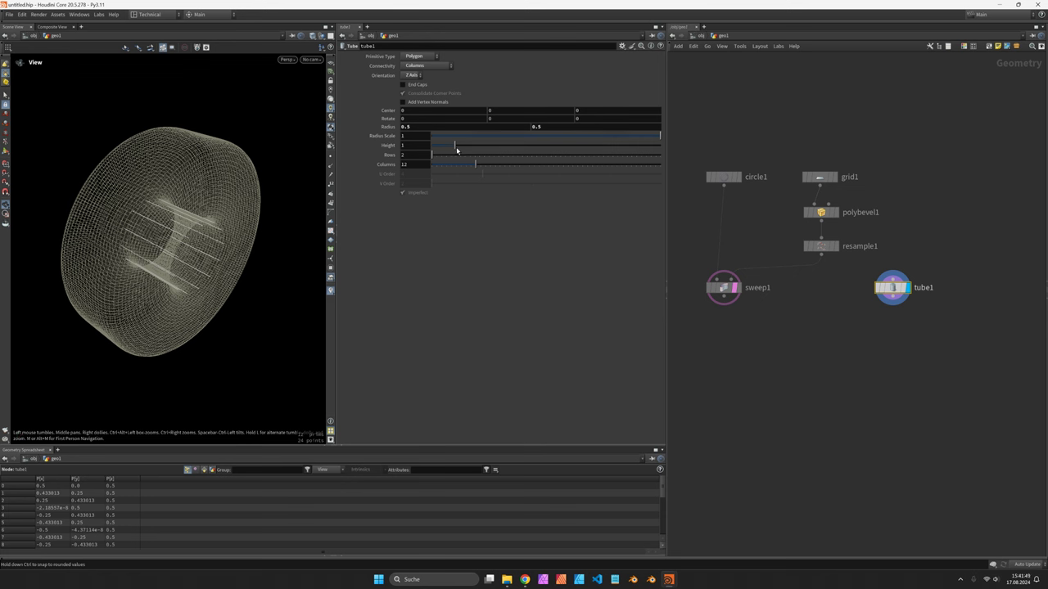
Set the tube's height to about 2.11 and its two radius values to 1 and 1.5
{"action": "left_click_drag", "start_coordinate": [456, 150], "coordinate": [481, 149]}
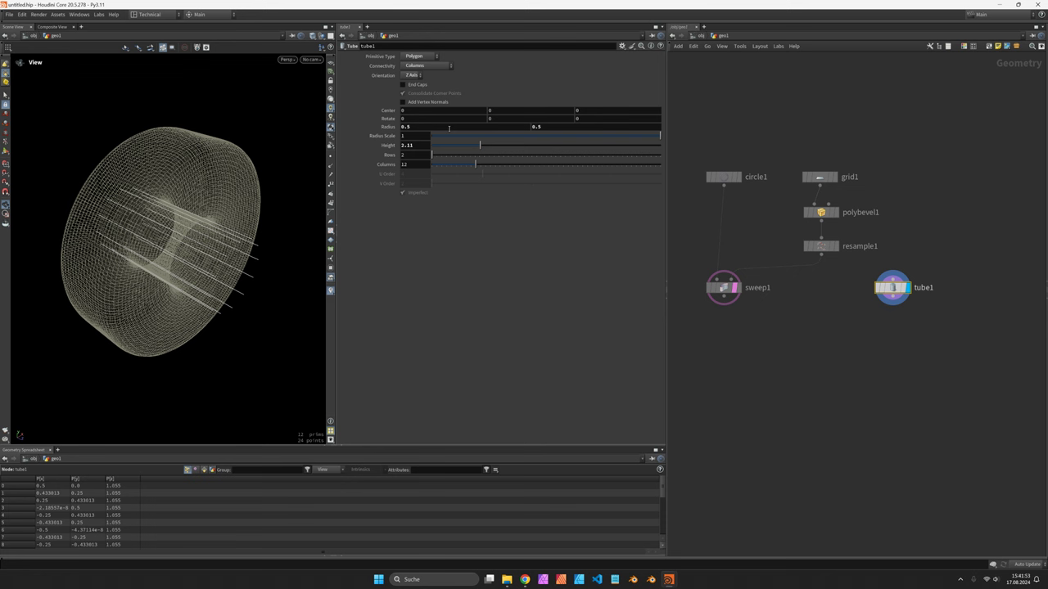
{"action": "left_click", "coordinate": [449, 129]}
{"action": "type", "text": "1"}
{"action": "key", "text": "Return"}
{"action": "left_click", "coordinate": [449, 129]}
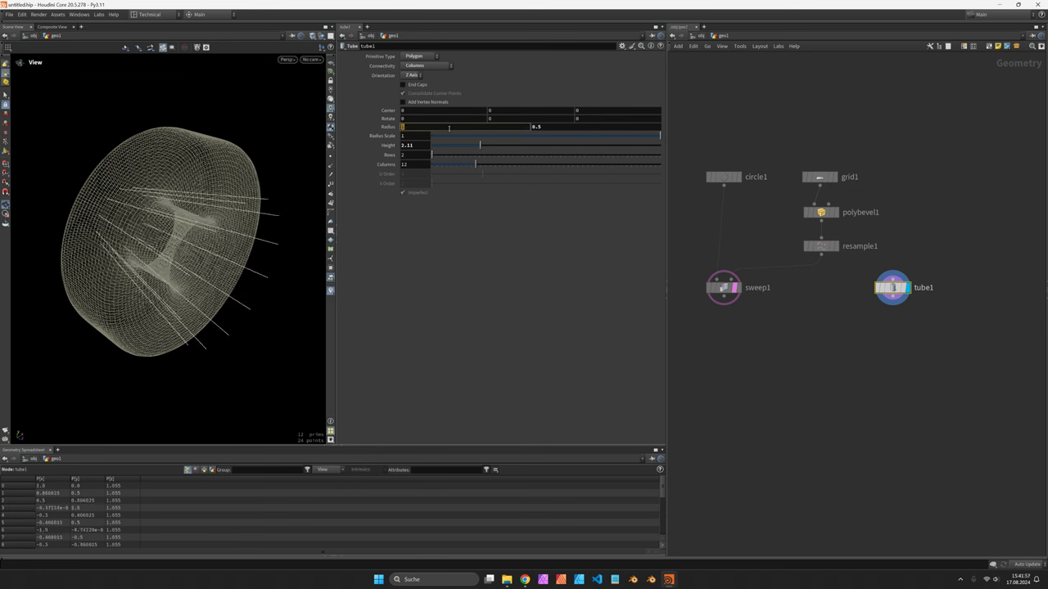
{"action": "key", "text": "Tab"}
{"action": "type", "text": "1.2"}
{"action": "key", "text": "Return"}
{"action": "left_click", "coordinate": [562, 129]}
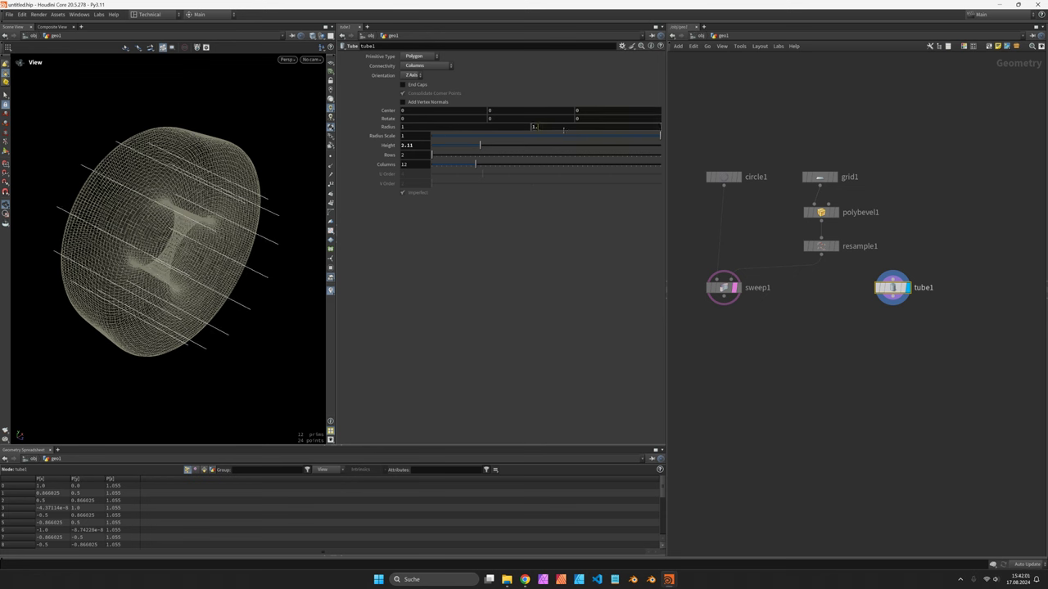
{"action": "type", "text": "5"}
{"action": "key", "text": "Return"}
Adjust the tube's height to 2.14 and raise its radius scale to 1.4
{"action": "left_click_drag", "start_coordinate": [292, 183], "coordinate": [480, 145]}
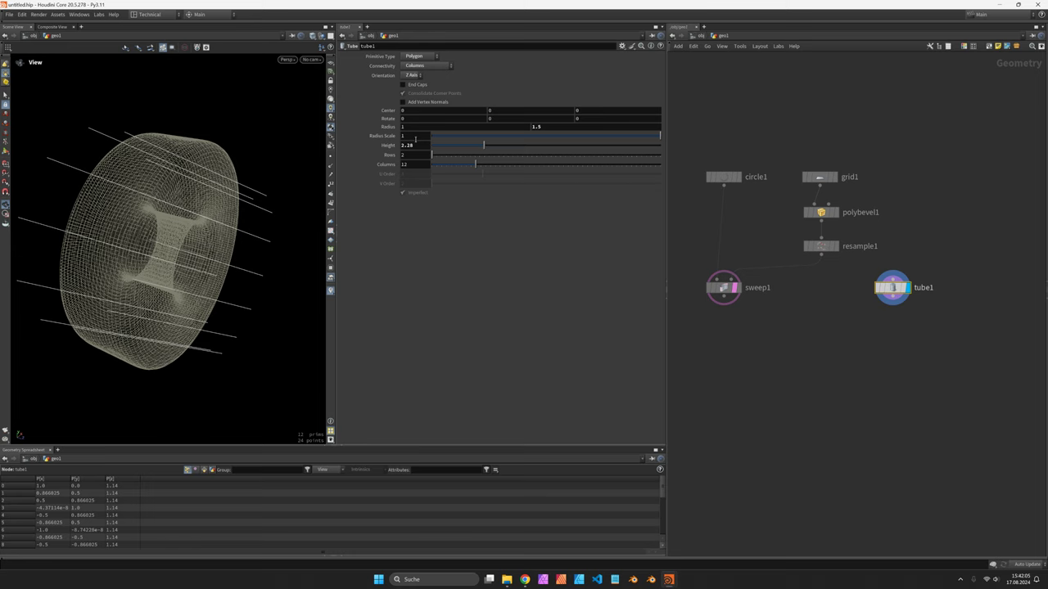
{"action": "left_click", "coordinate": [415, 136]}
{"action": "type", "text": ".3"}
{"action": "key", "text": "Return"}
{"action": "left_click_drag", "start_coordinate": [196, 164], "coordinate": [171, 169]}
{"action": "left_click_drag", "start_coordinate": [481, 145], "coordinate": [481, 146]}
{"action": "left_click", "coordinate": [412, 136]}
{"action": "key", "text": "Up"}
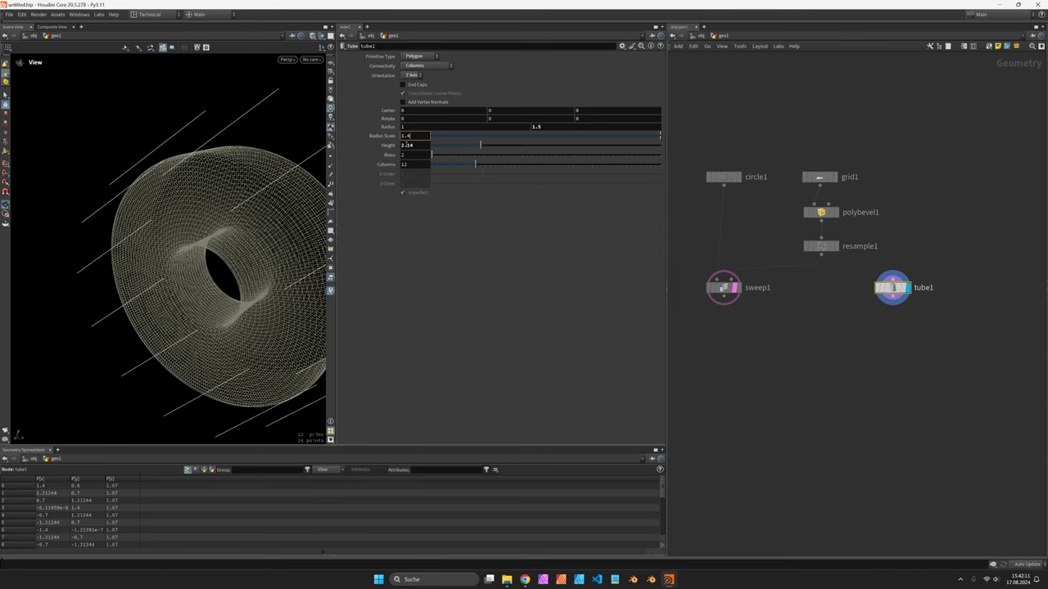
Set the tube's radius scale to 1.5 so its lines sit further outside the ring
{"action": "left_click_drag", "start_coordinate": [229, 193], "coordinate": [296, 187]}
{"action": "left_click_drag", "start_coordinate": [134, 156], "coordinate": [214, 133]}
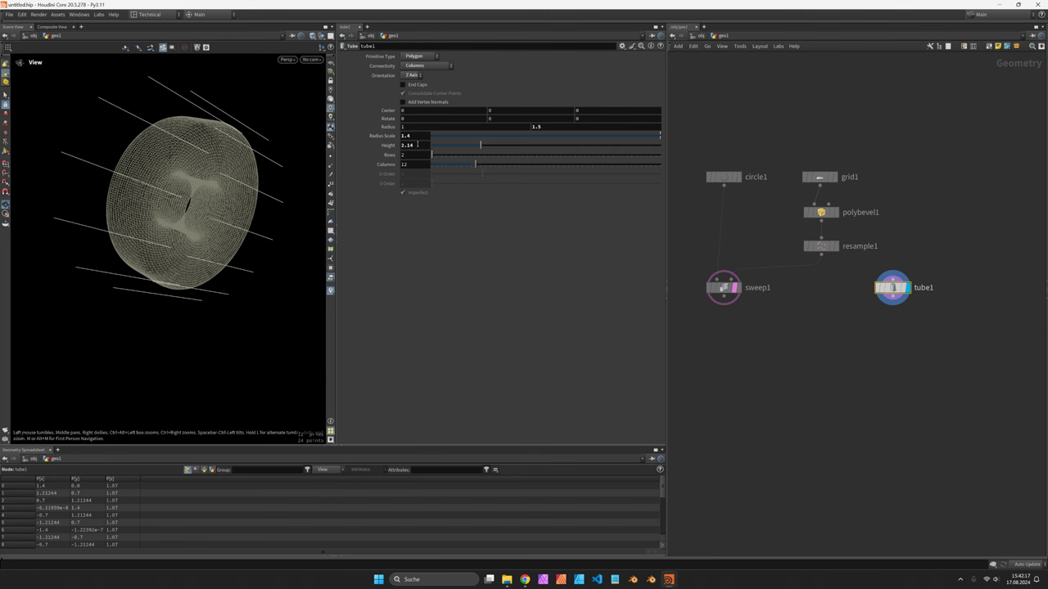
{"action": "left_click", "coordinate": [413, 136]}
{"action": "key", "text": "BackSpace"}
{"action": "type", "text": "5"}
{"action": "key", "text": "Return"}
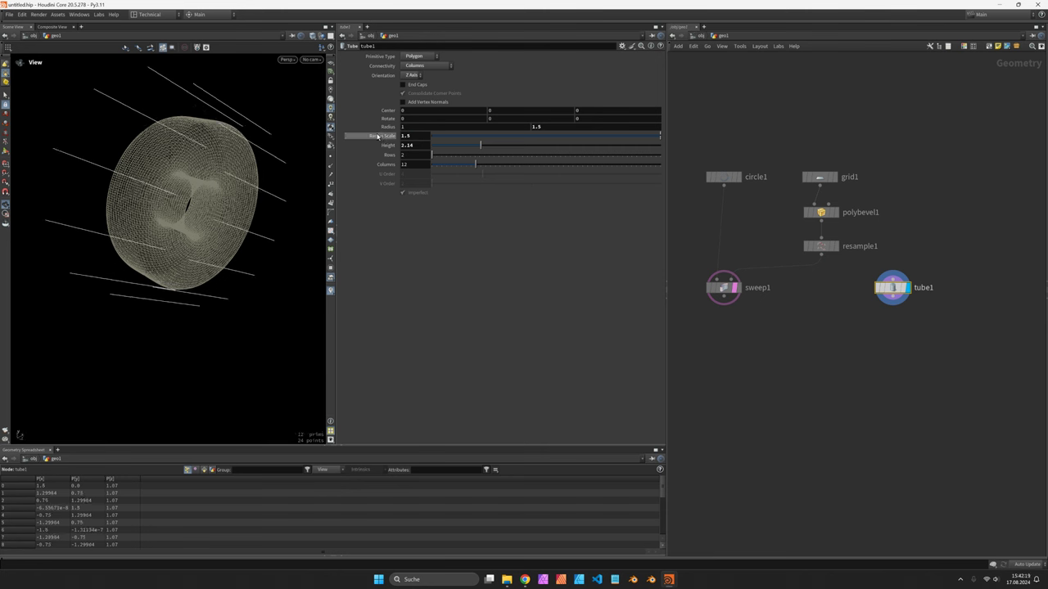
Add a Distance from Geometry node with the sweep as first input and the tube as second input
{"action": "scroll", "coordinate": [721, 300], "scroll_direction": "up", "scroll_amount": 2}
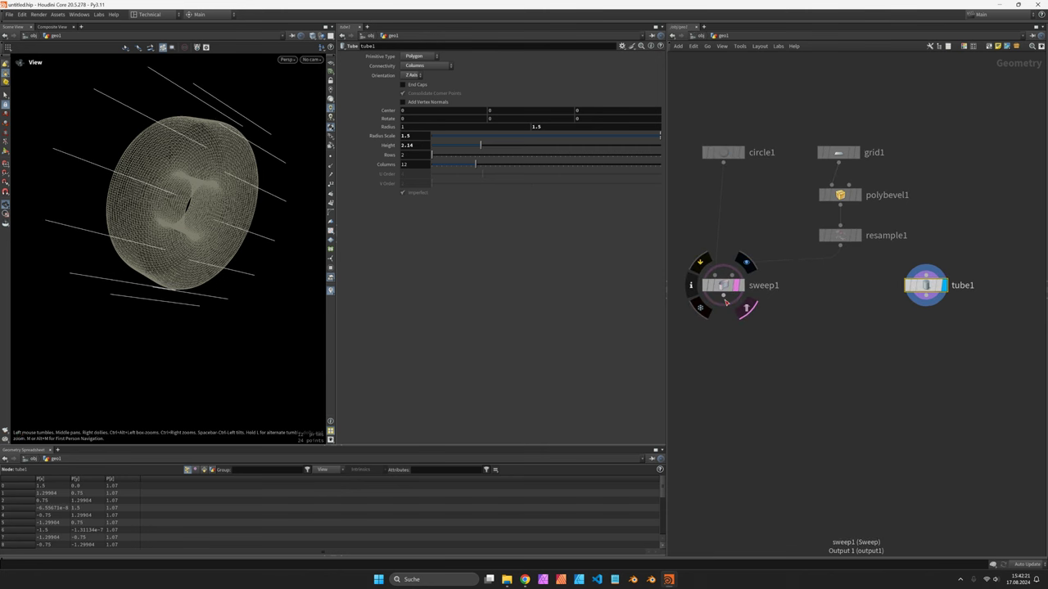
{"action": "key", "text": "Tab"}
{"action": "type", "text": "dist"}
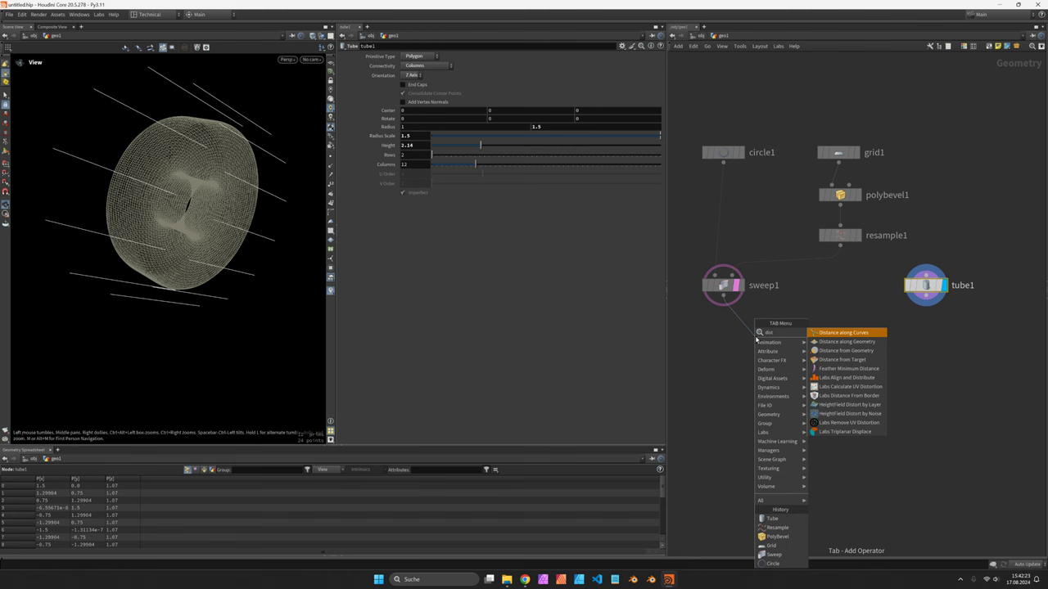
{"action": "key", "text": "Down"}
{"action": "key", "text": "Down"}
{"action": "key", "text": "Return"}
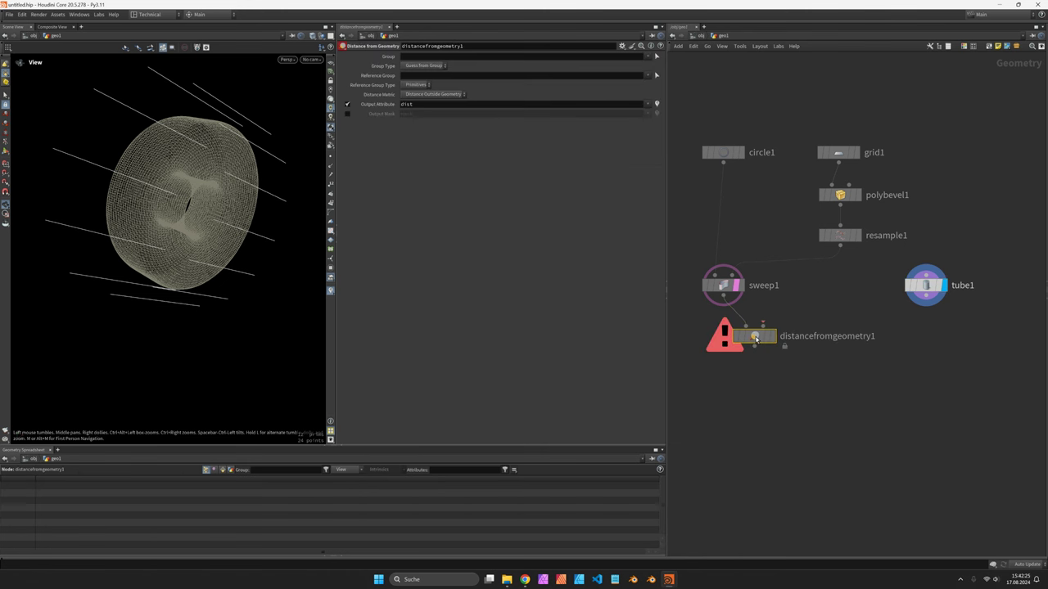
{"action": "left_click", "coordinate": [817, 361]}
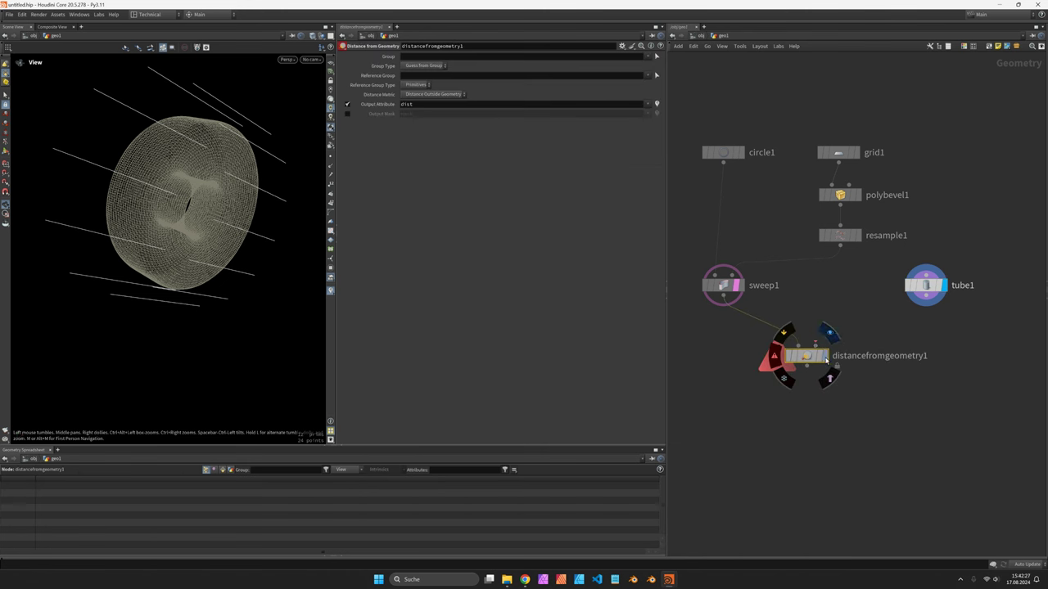
{"action": "left_click_drag", "start_coordinate": [815, 346], "coordinate": [926, 295]}
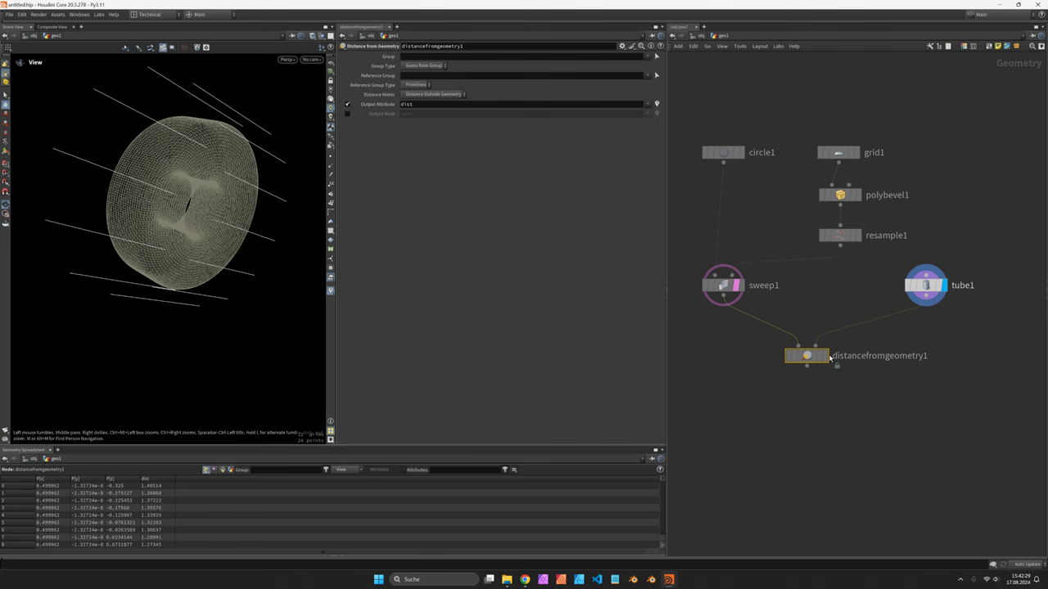
Display the Distance from Geometry node and line it up directly below the sweep
{"action": "left_click", "coordinate": [824, 357]}
{"action": "left_click", "coordinate": [723, 284]}
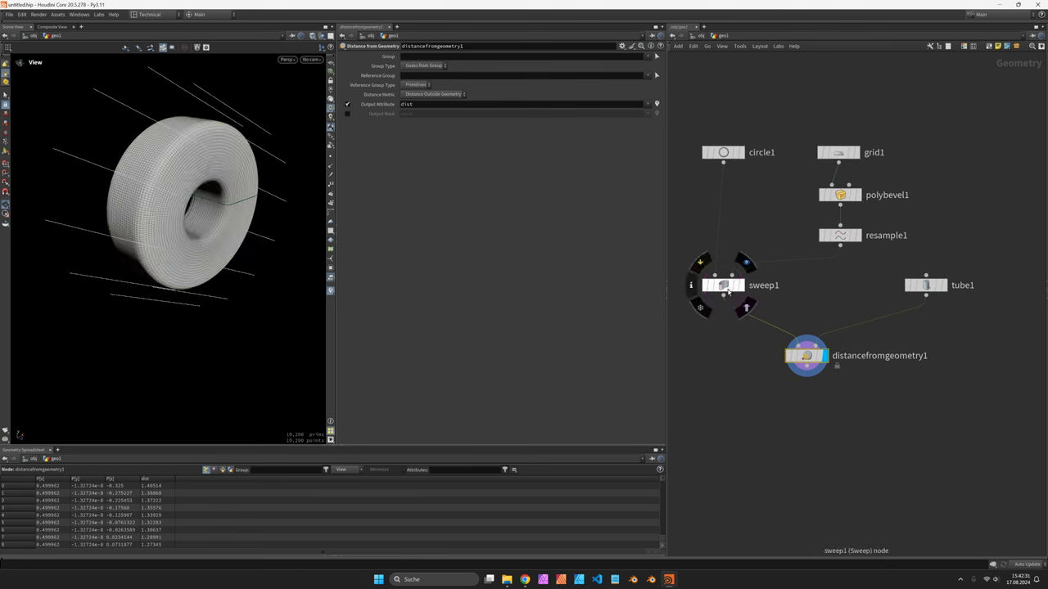
{"action": "left_click_drag", "start_coordinate": [180, 136], "coordinate": [216, 144]}
{"action": "left_click_drag", "start_coordinate": [149, 159], "coordinate": [131, 112]}
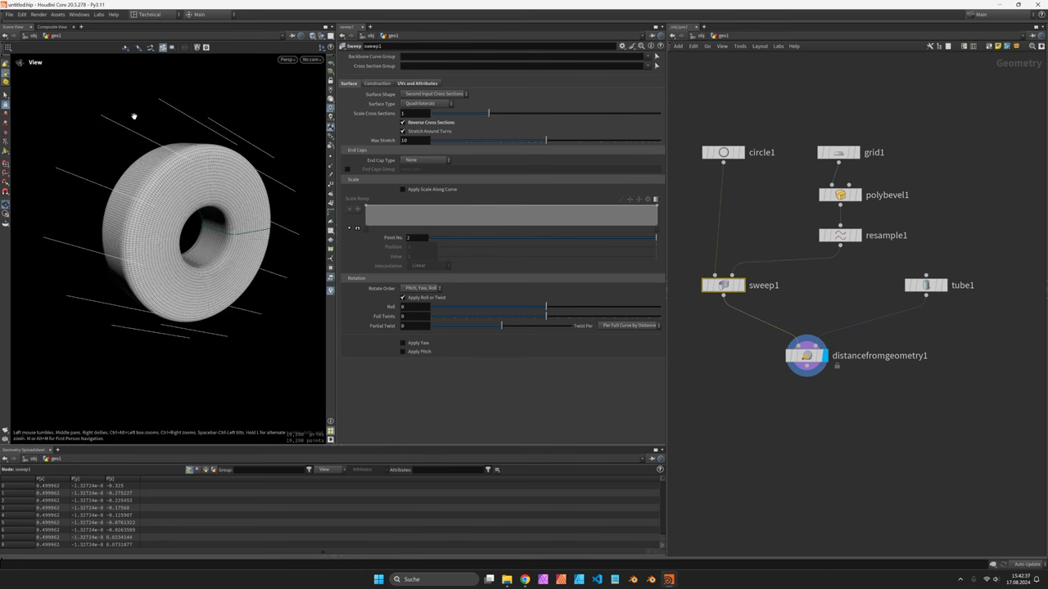
{"action": "left_click_drag", "start_coordinate": [815, 369], "coordinate": [731, 368]}
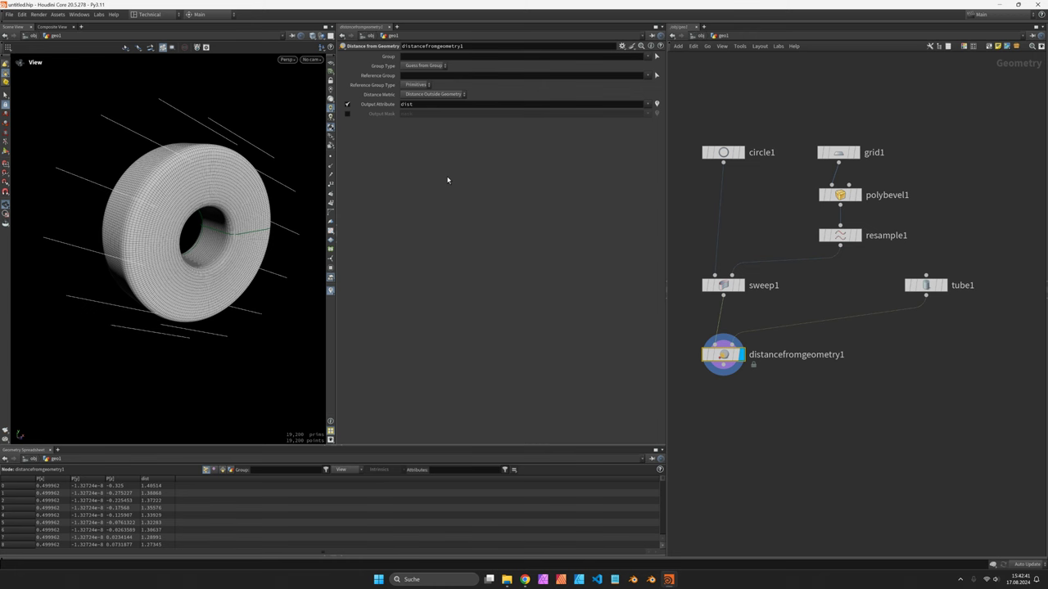
Add a Clip node after the Distance from Geometry node and align it directly underneath
{"action": "key", "text": "Tab"}
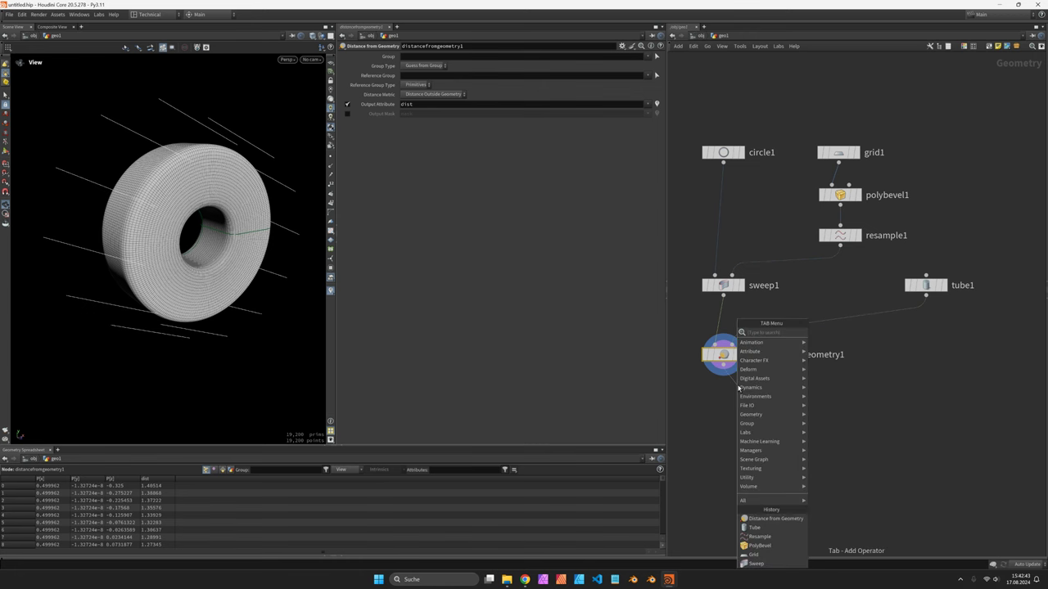
{"action": "type", "text": "clip"}
{"action": "key", "text": "Return"}
{"action": "left_click", "coordinate": [738, 388]}
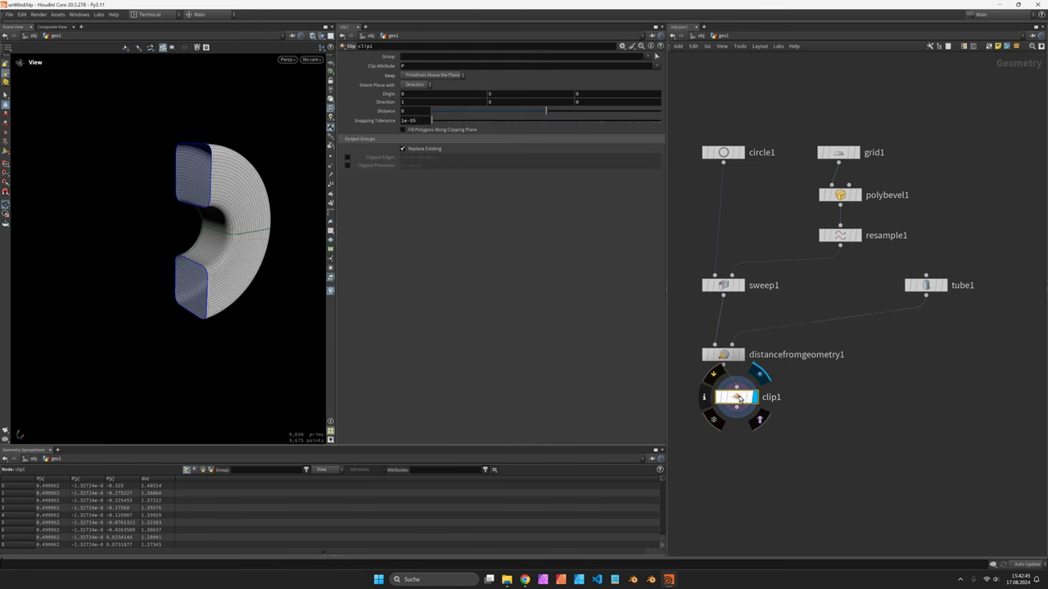
{"action": "left_click_drag", "start_coordinate": [739, 399], "coordinate": [726, 405]}
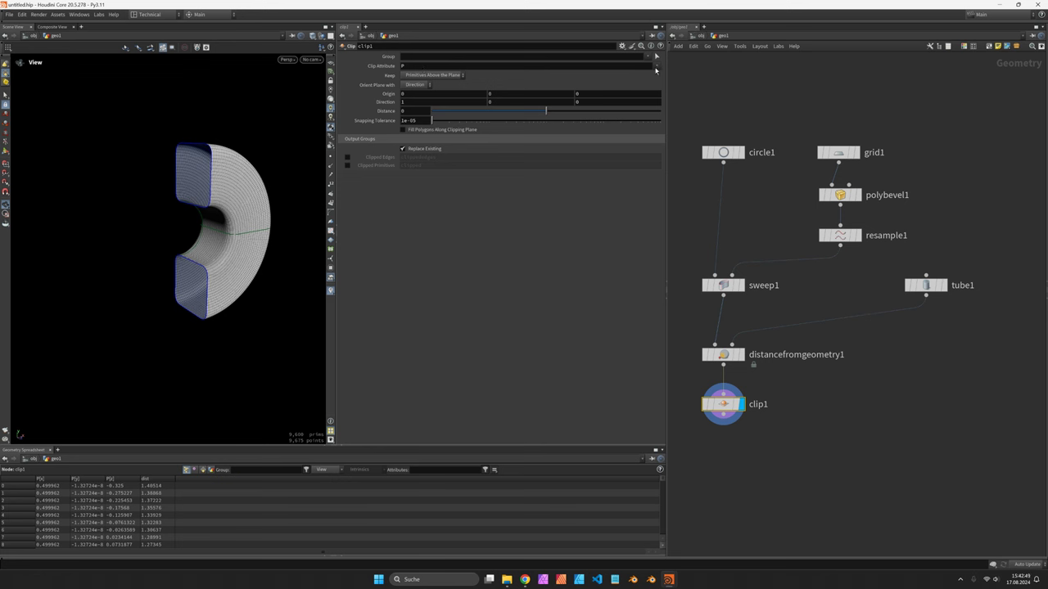
Clip the ring by the dist attribute at a distance of 0.41 and copy that distance parameter
{"action": "left_click", "coordinate": [656, 69]}
{"action": "left_click", "coordinate": [666, 86]}
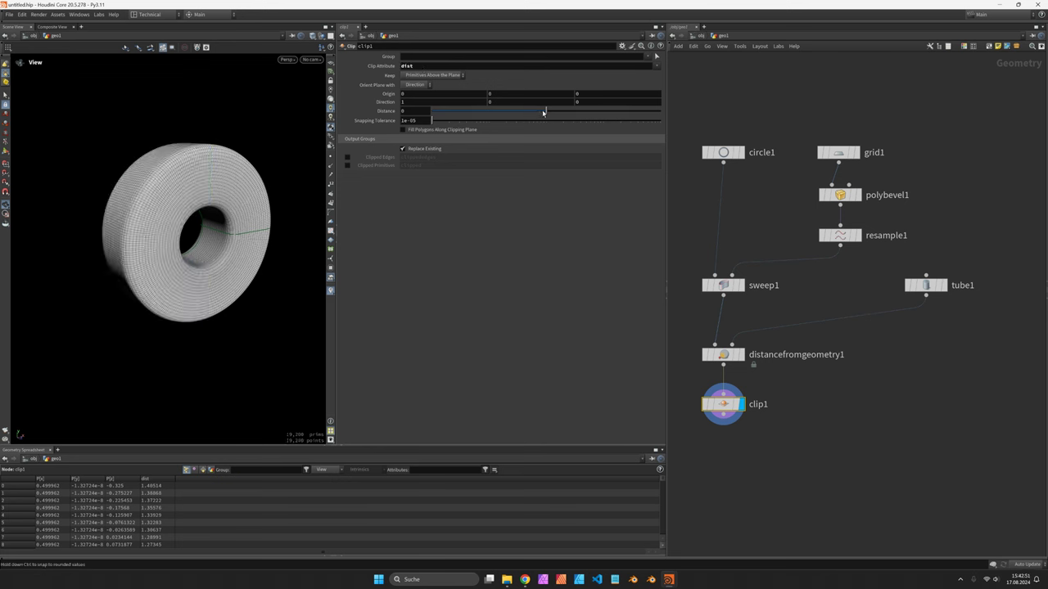
{"action": "left_click_drag", "start_coordinate": [550, 111], "coordinate": [557, 115]}
{"action": "left_click_drag", "start_coordinate": [227, 171], "coordinate": [279, 209]}
{"action": "right_click", "coordinate": [392, 114]}
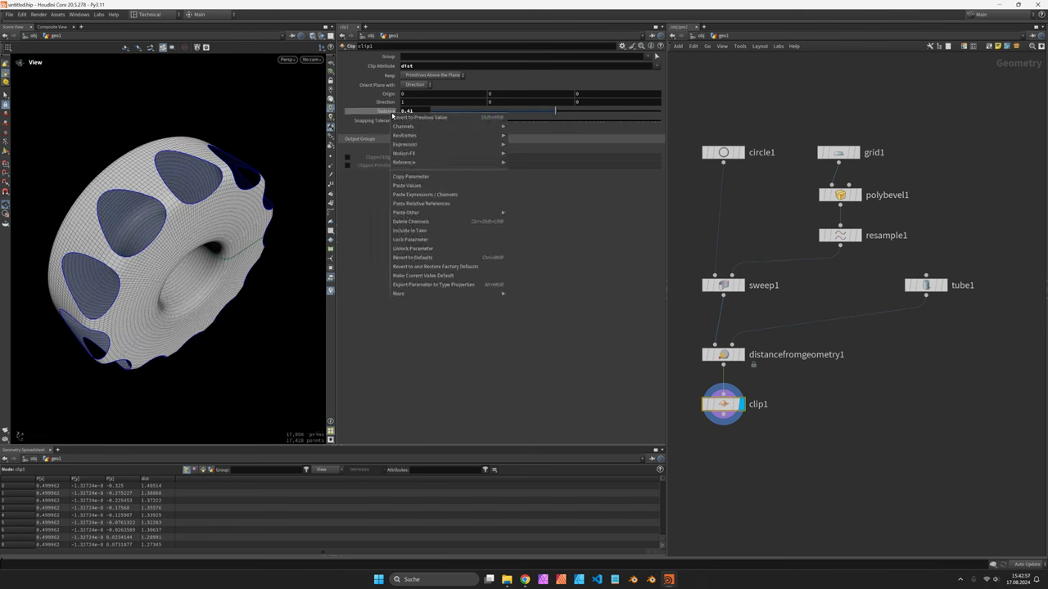
{"action": "left_click", "coordinate": [413, 177]}
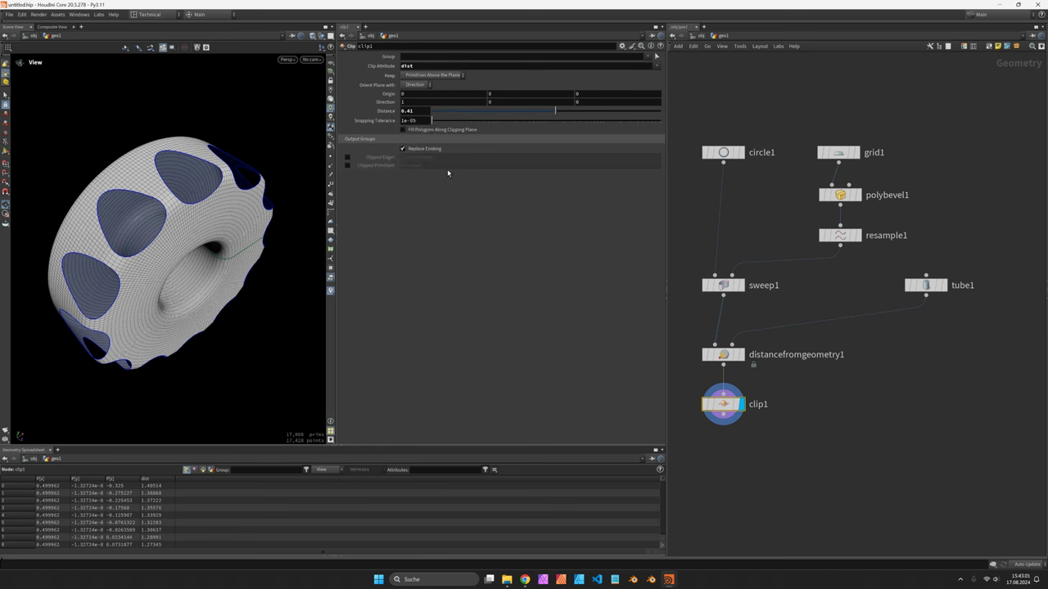
Make the Clip node keep all primitives and output a below group for the primitives below the plane
{"action": "left_click", "coordinate": [443, 75]}
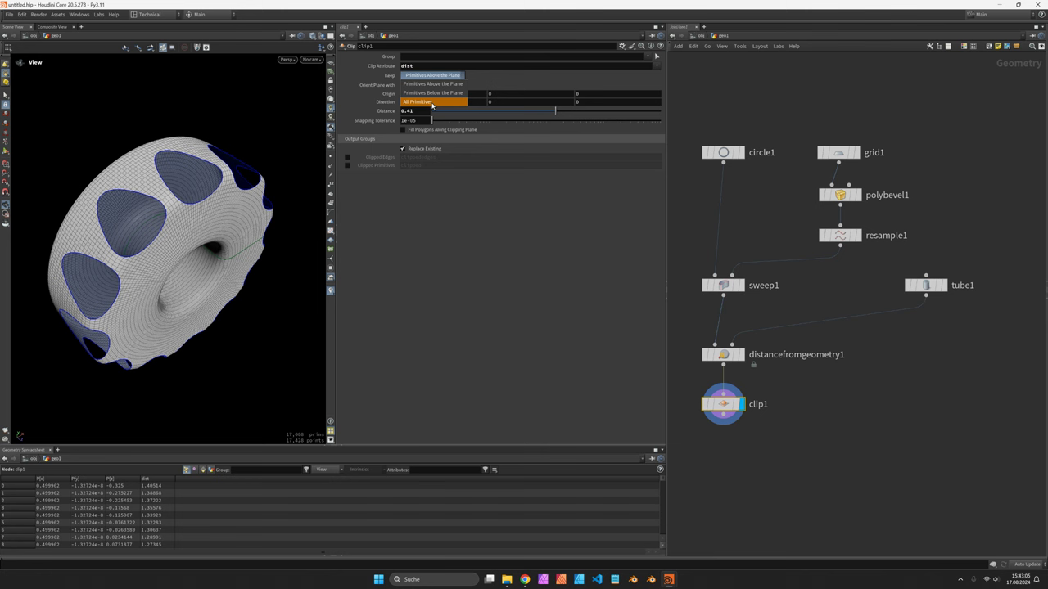
{"action": "left_click", "coordinate": [432, 102]}
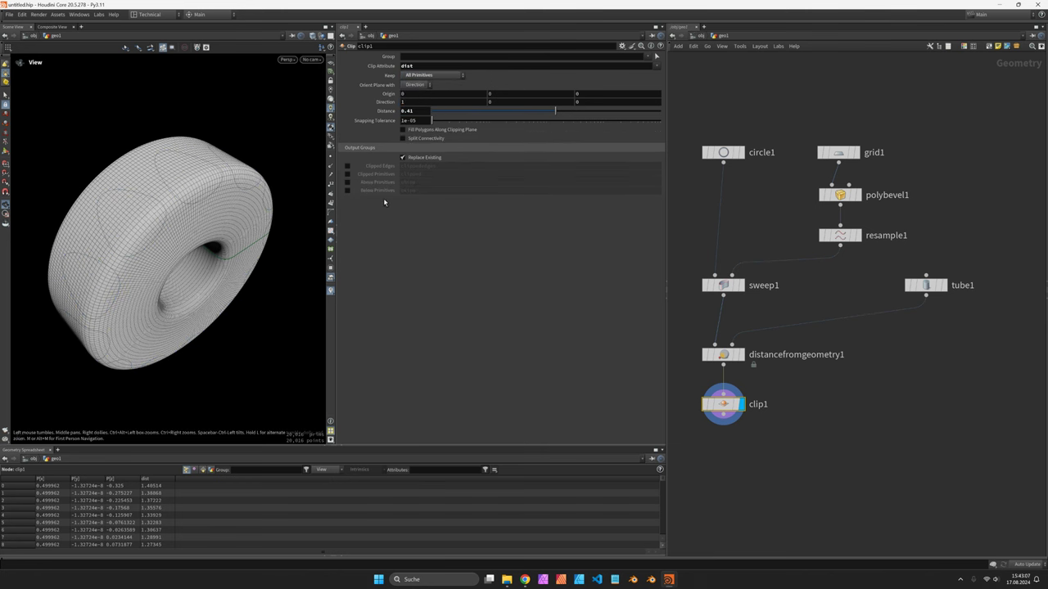
{"action": "left_click", "coordinate": [347, 191]}
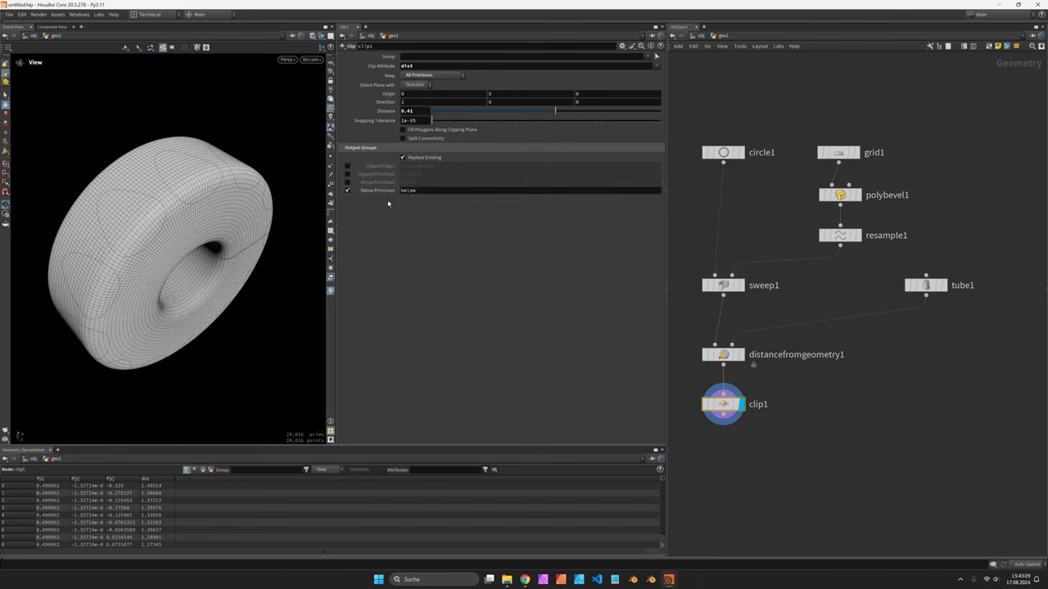
Show the group list in the viewport and inspect the below group's patches on the ring
{"action": "left_click", "coordinate": [332, 277]}
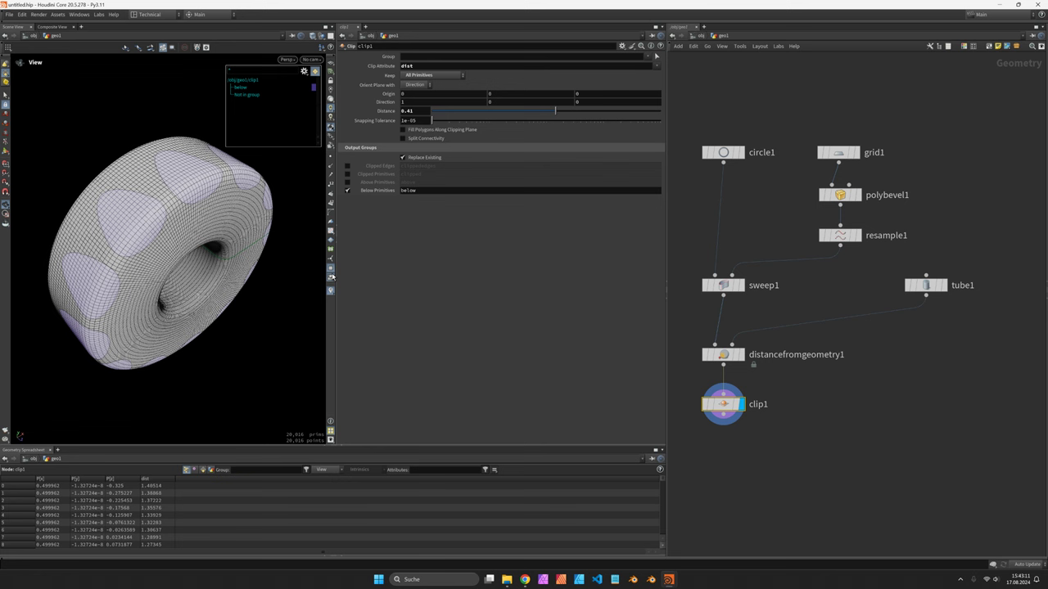
{"action": "left_click", "coordinate": [244, 87]}
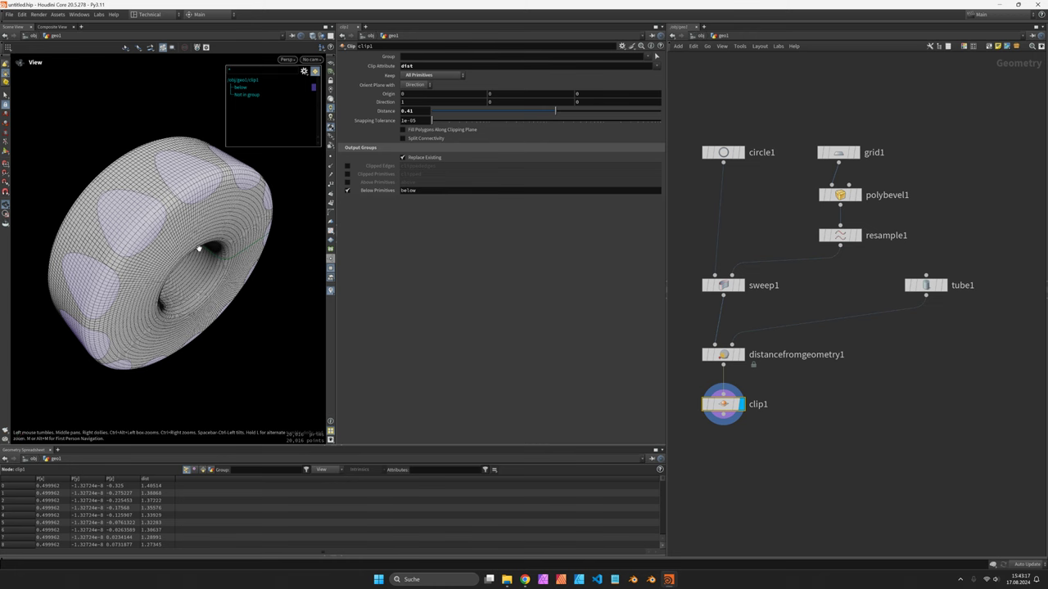
{"action": "mouse_move", "coordinate": [195, 242]}
{"action": "left_mouse_down"}
{"action": "mouse_move", "coordinate": [169, 226]}
{"action": "mouse_move", "coordinate": [182, 238]}
{"action": "left_mouse_up"}
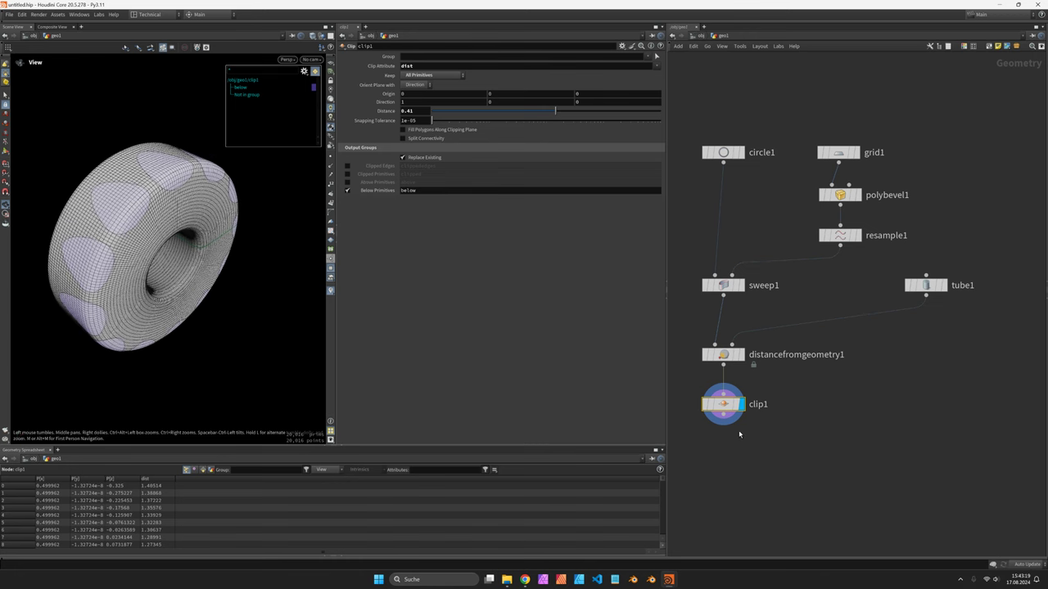
Add an Attribute Wrangle fed by the Clip node and rename it displace
{"action": "key", "text": "Tab"}
{"action": "type", "text": "a"}
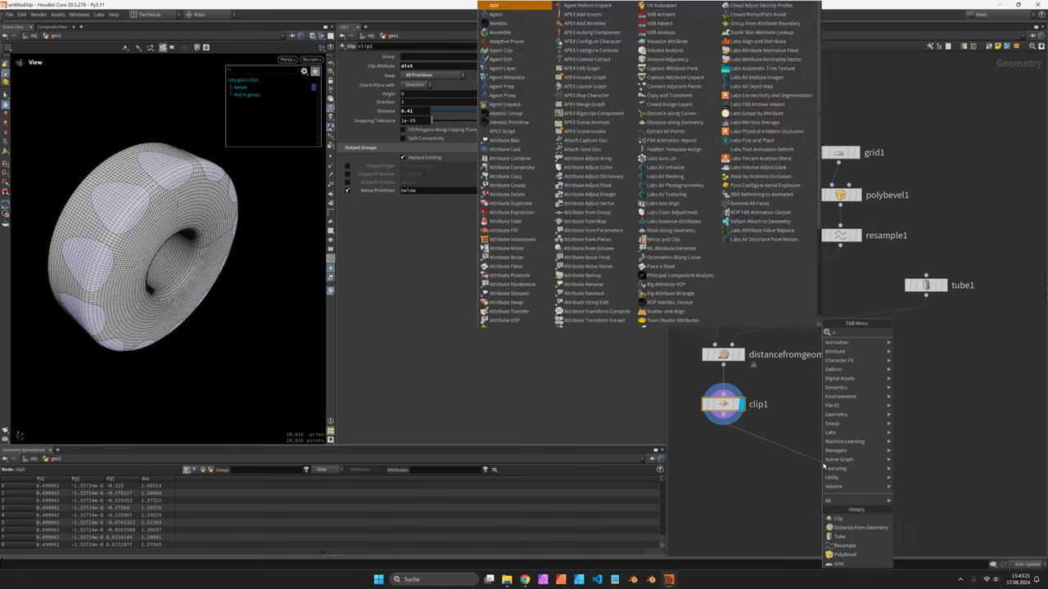
{"action": "type", "text": "w"}
{"action": "key", "text": "Return"}
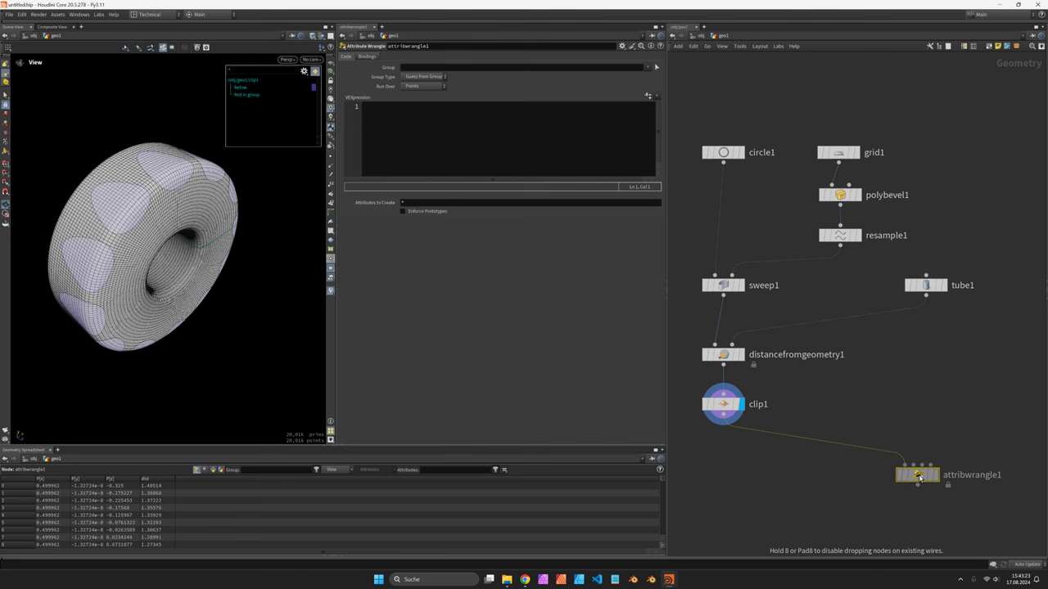
{"action": "left_click", "coordinate": [927, 474]}
{"action": "middle_click_drag", "start_coordinate": [947, 433], "coordinate": [881, 420]}
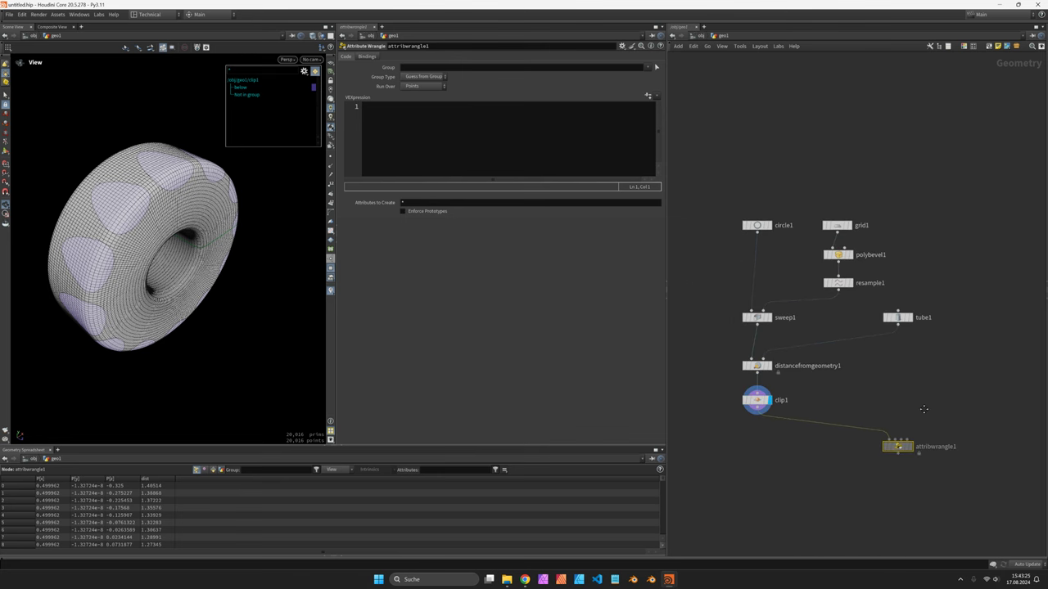
{"action": "scroll", "coordinate": [923, 409], "scroll_direction": "up", "scroll_amount": 3}
{"action": "double_click", "coordinate": [943, 463]}
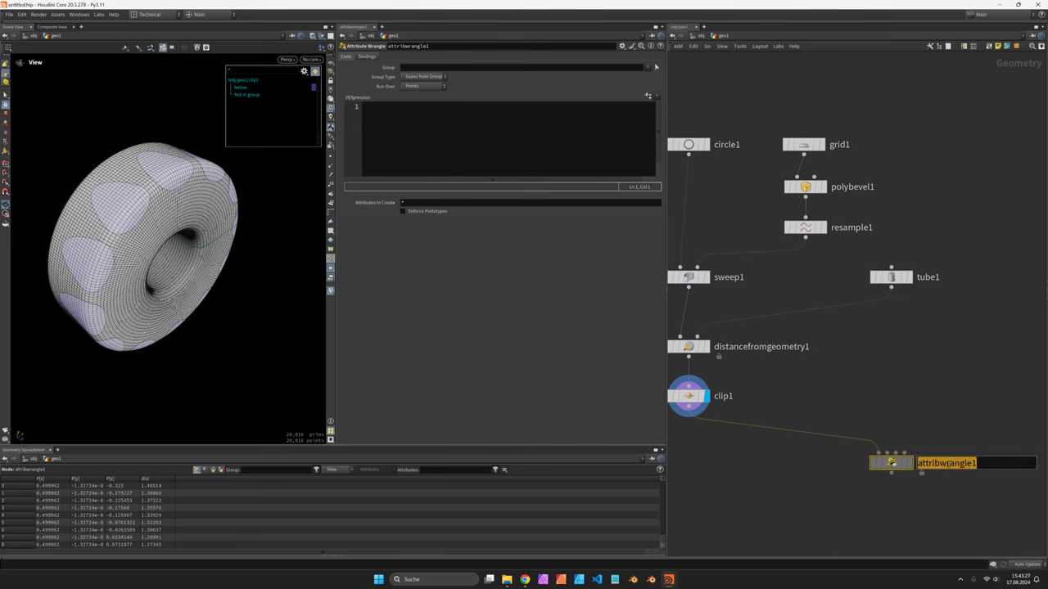
{"action": "type", "text": "displace"}
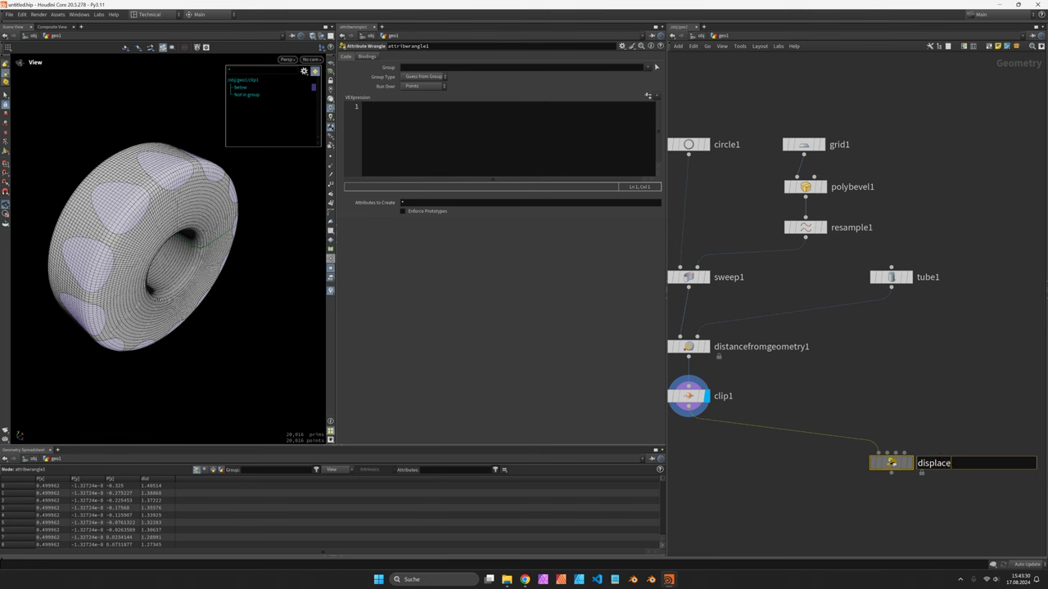
{"action": "key", "text": "Return"}
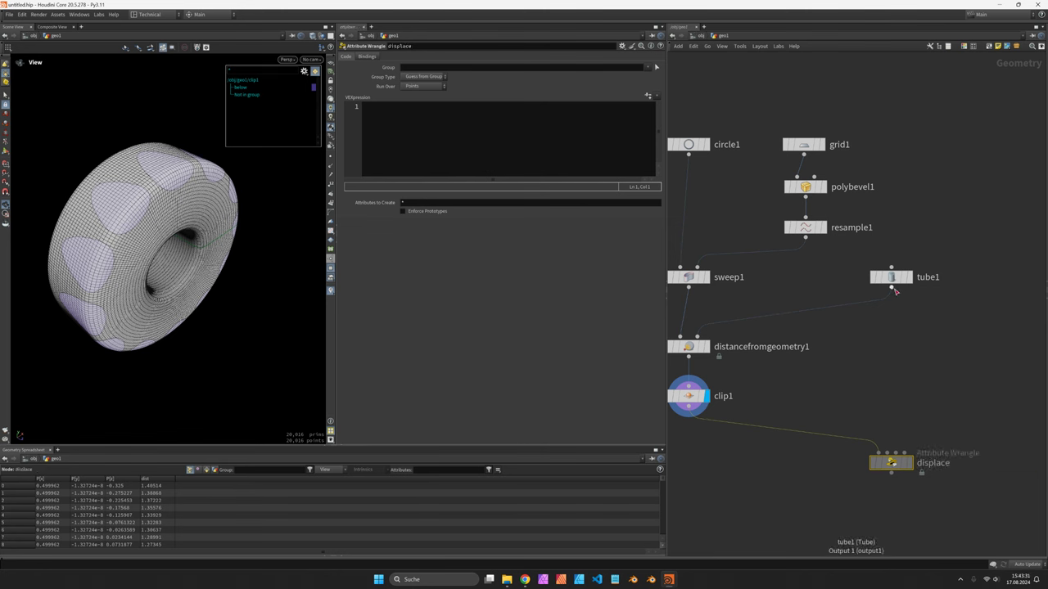
Connect the tube to the displace wrangle's second input and display the wrangle
{"action": "left_click_drag", "start_coordinate": [891, 286], "coordinate": [886, 452]}
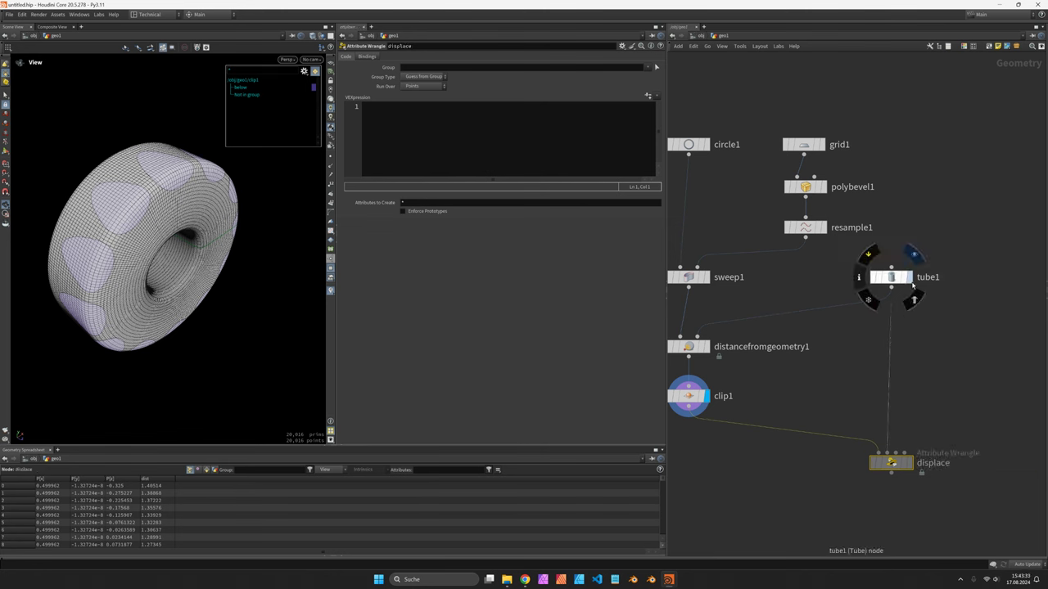
{"action": "left_click", "coordinate": [909, 277]}
{"action": "left_click", "coordinate": [907, 463]}
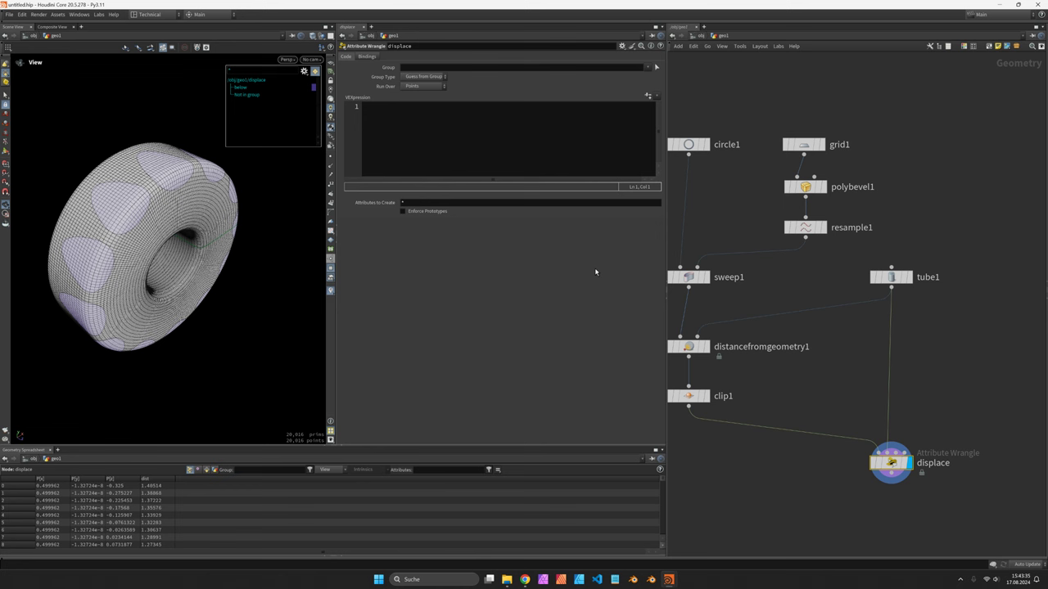
Declare float r = chf('radius'); in the displace wrangle's code and generate its Radius parameter
{"action": "left_click", "coordinate": [446, 145]}
{"action": "type", "text": "float"}
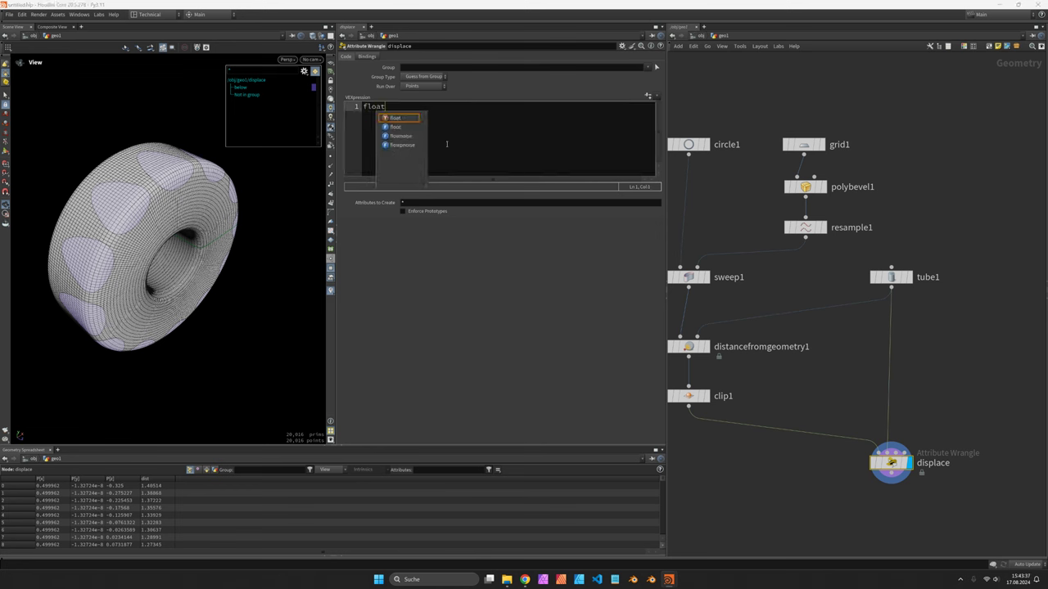
{"action": "type", "text": " r = chf"}
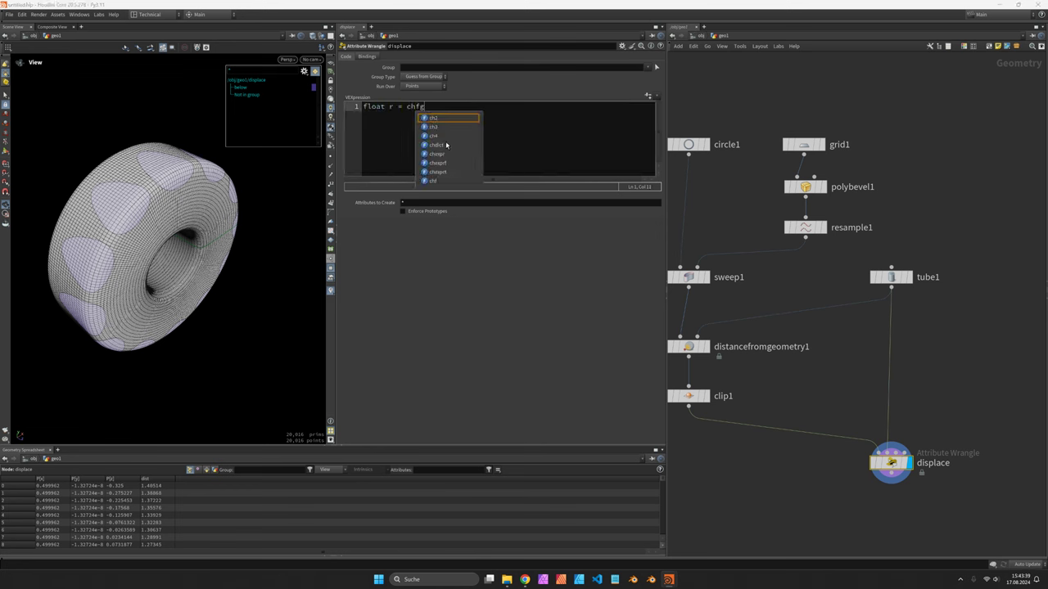
{"action": "type", "text": "('');"}
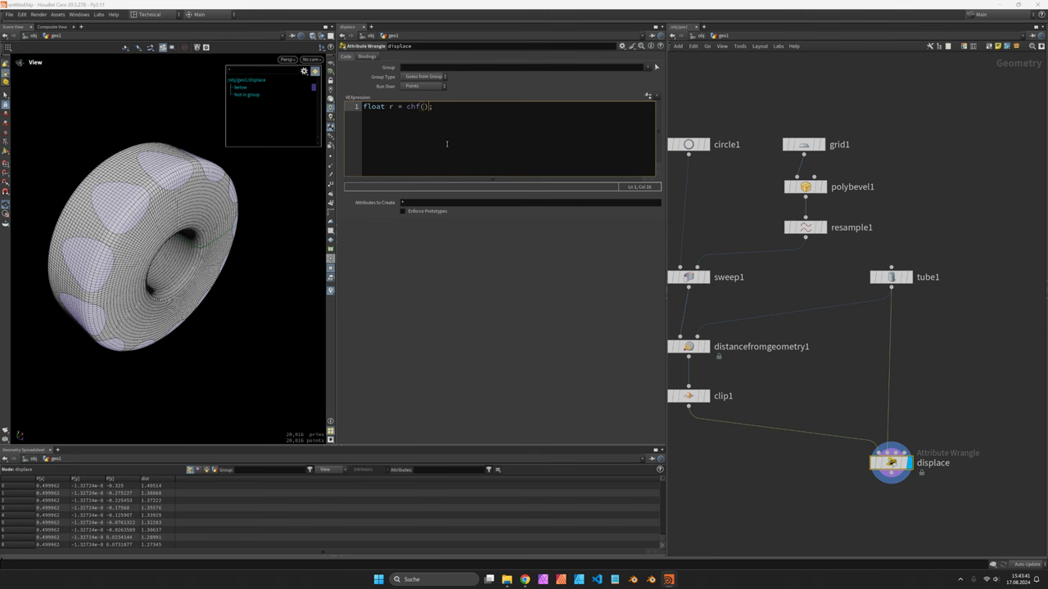
{"action": "type", "text": "radius"}
{"action": "left_click", "coordinate": [648, 96]}
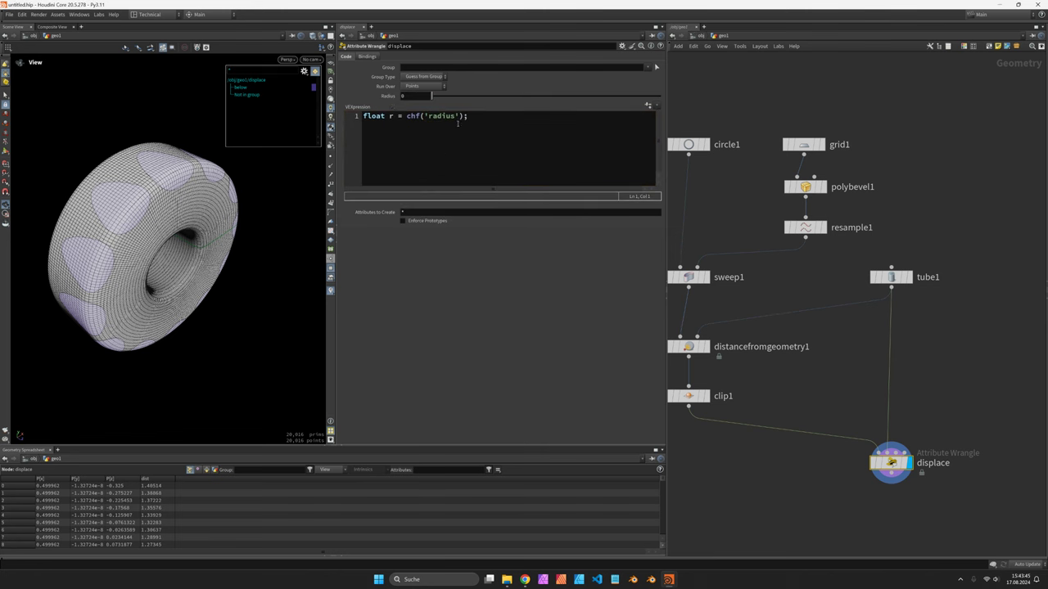
Link the wrangle's Radius to the Clip node's Distance with a relative reference and check the source value on clip1
{"action": "right_click", "coordinate": [409, 96]}
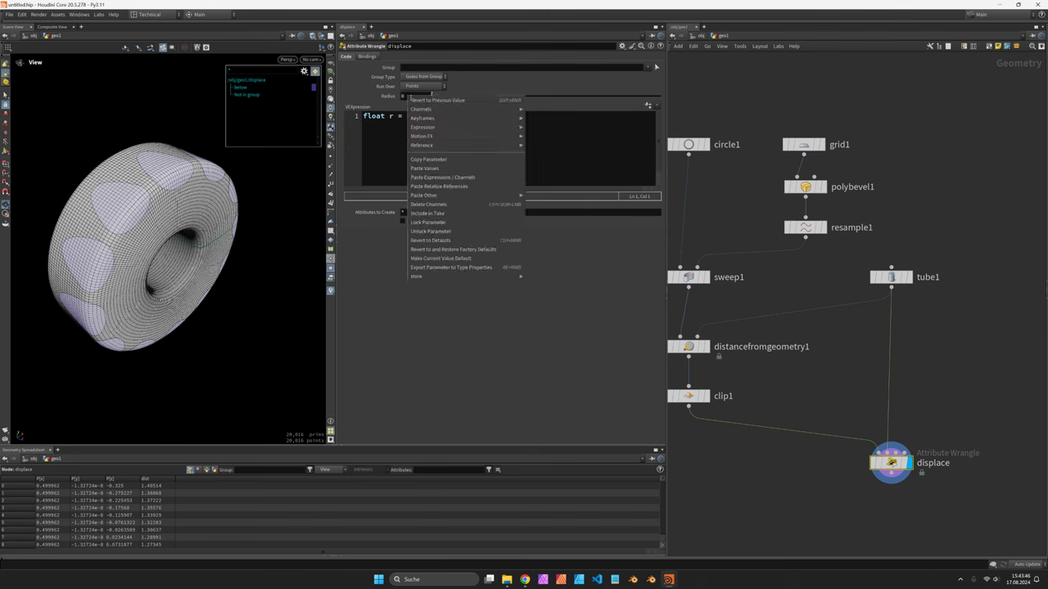
{"action": "left_click", "coordinate": [445, 186]}
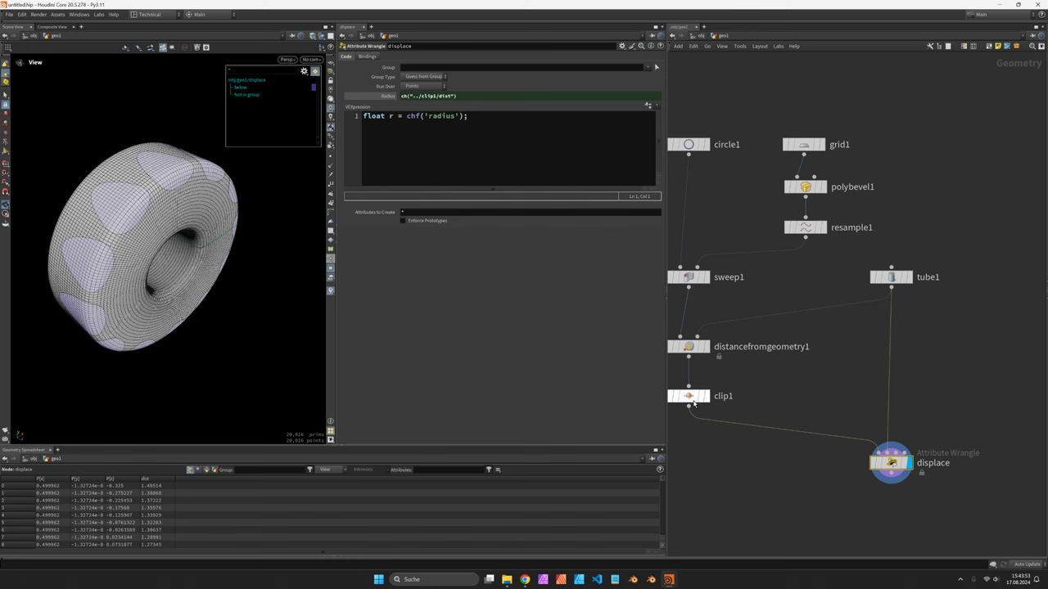
{"action": "left_click", "coordinate": [688, 396]}
{"action": "left_click", "coordinate": [892, 463]}
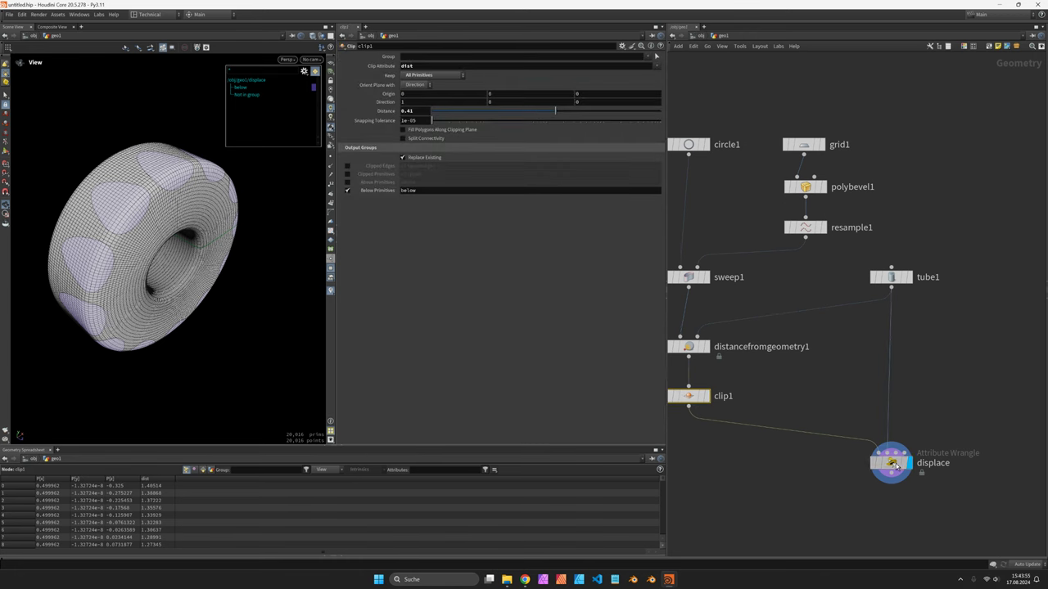
Add vector pos = minpos(1, v@P); to the wrangle code to find the closest position on the tube lines
{"action": "left_click", "coordinate": [506, 145]}
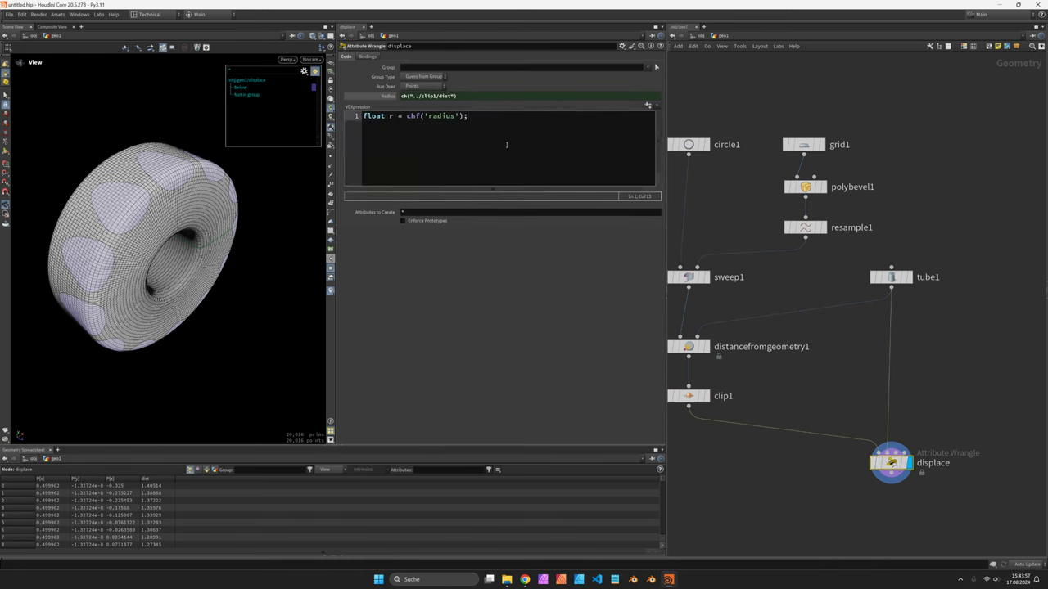
{"action": "key", "text": "Return"}
{"action": "key", "text": "Return"}
{"action": "type", "text": "vec"}
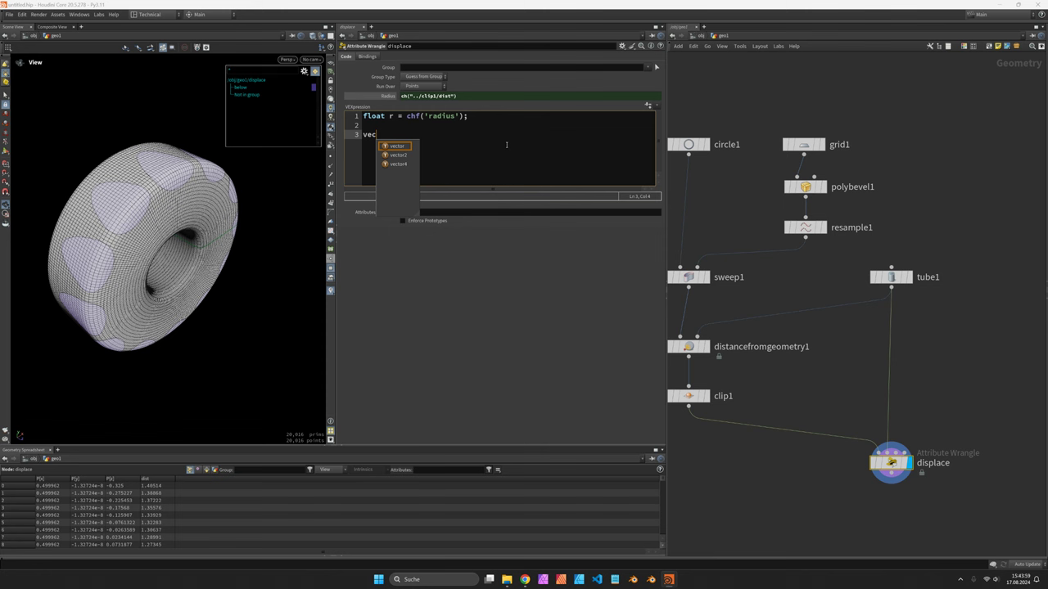
{"action": "type", "text": "tor pos = "}
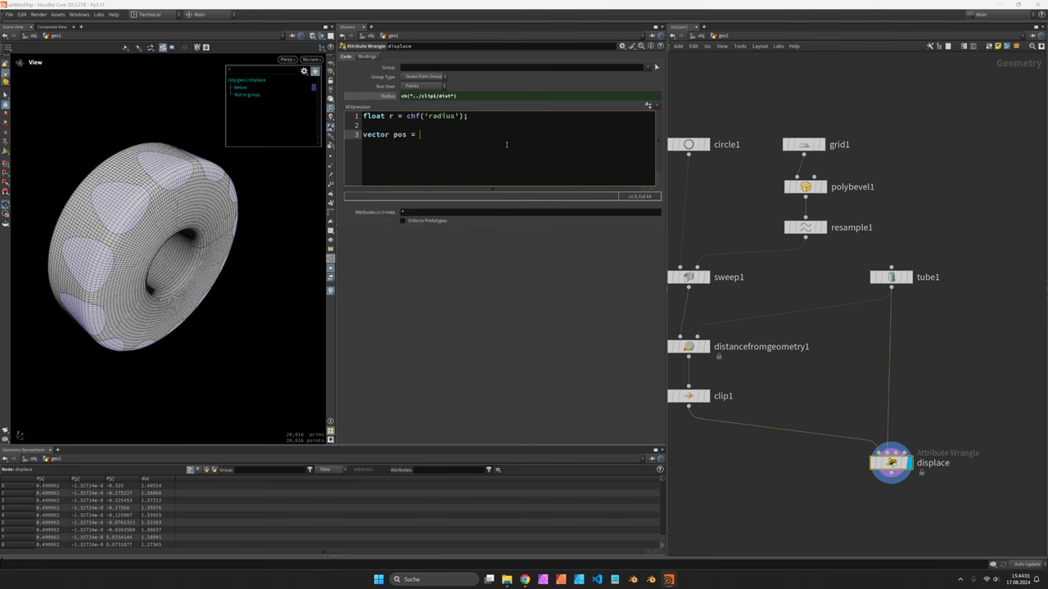
{"action": "type", "text": "minpos("}
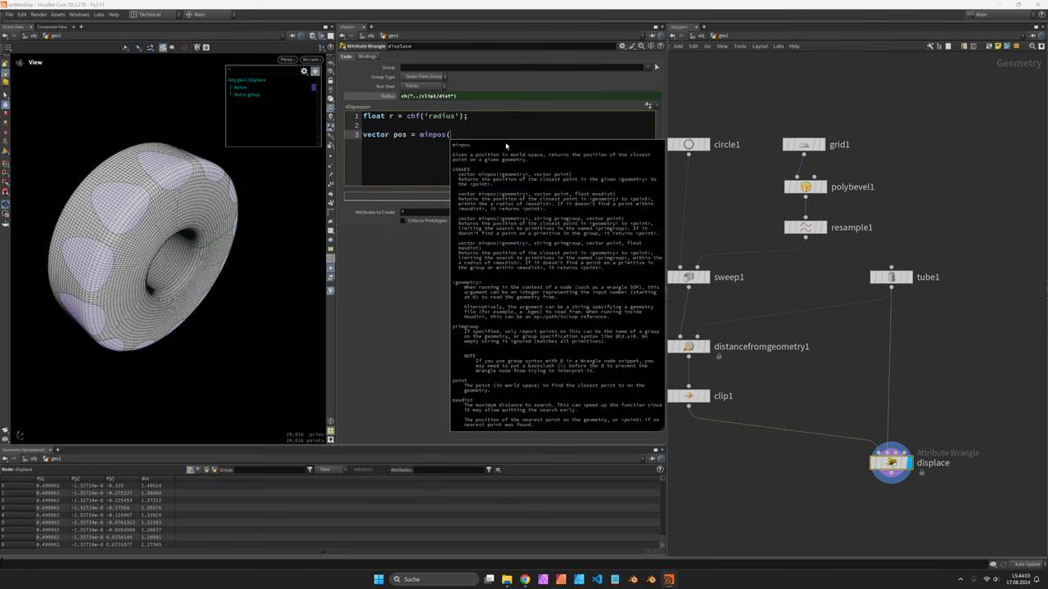
{"action": "type", "text": "1, v@P);"}
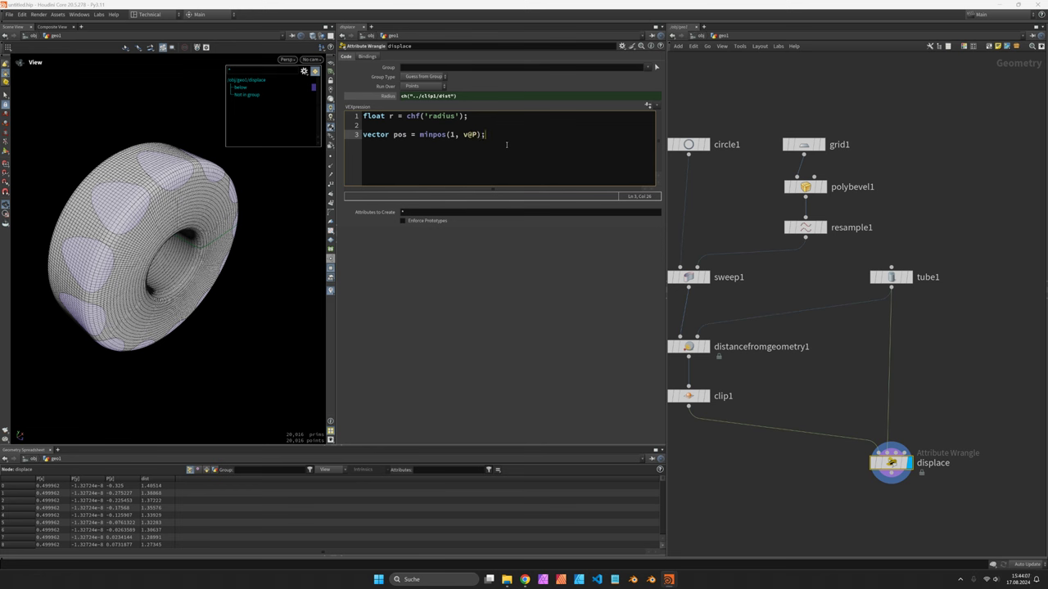
Add the line vector dir = normalize(pos - v@P); to get the direction towards the closest position
{"action": "key", "text": "Return"}
{"action": "type", "text": "vector dir = normali"}
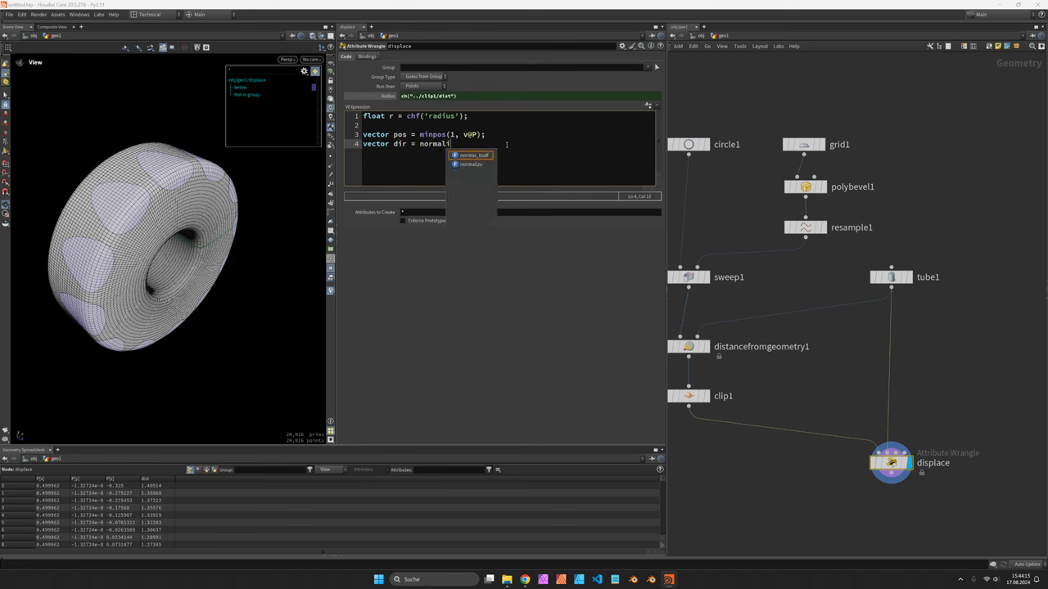
{"action": "type", "text": "ze(pos - "}
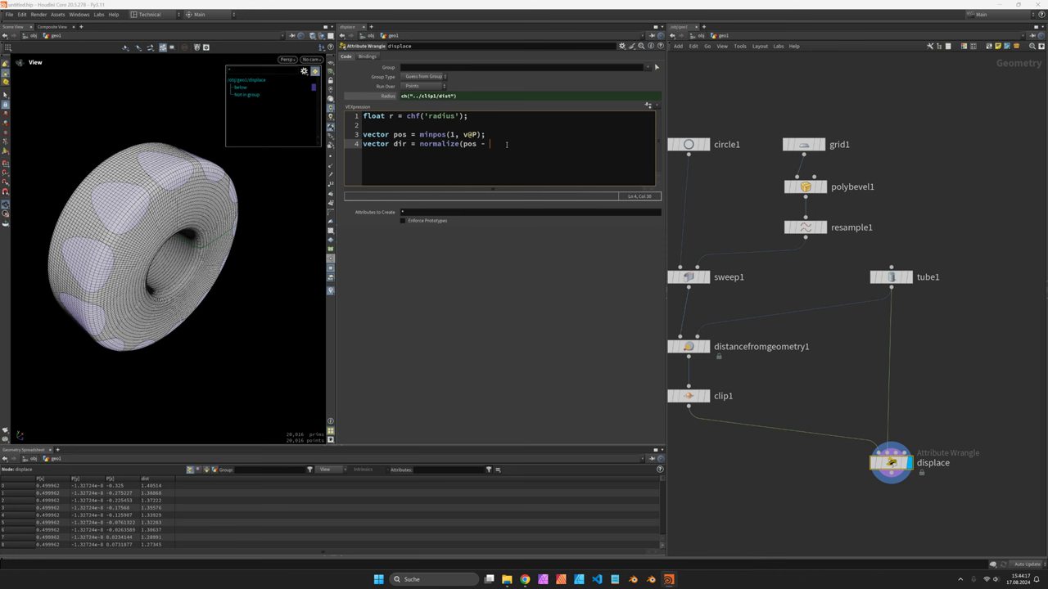
{"action": "type", "text": "v@P);"}
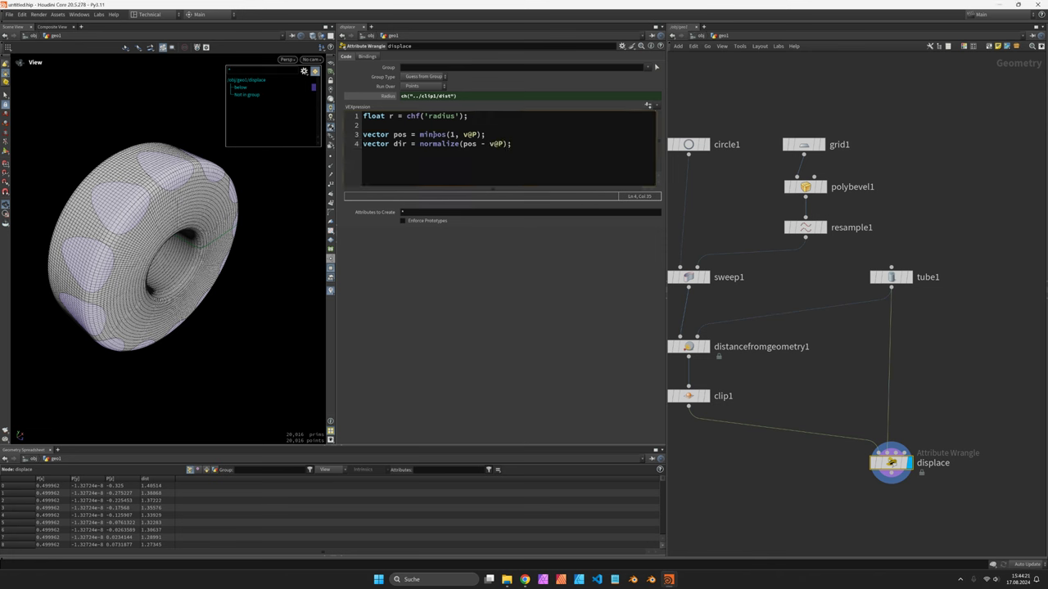
Append v@P = pos; to the wrangle code to move the points onto the tube lines
{"action": "left_click", "coordinate": [519, 143]}
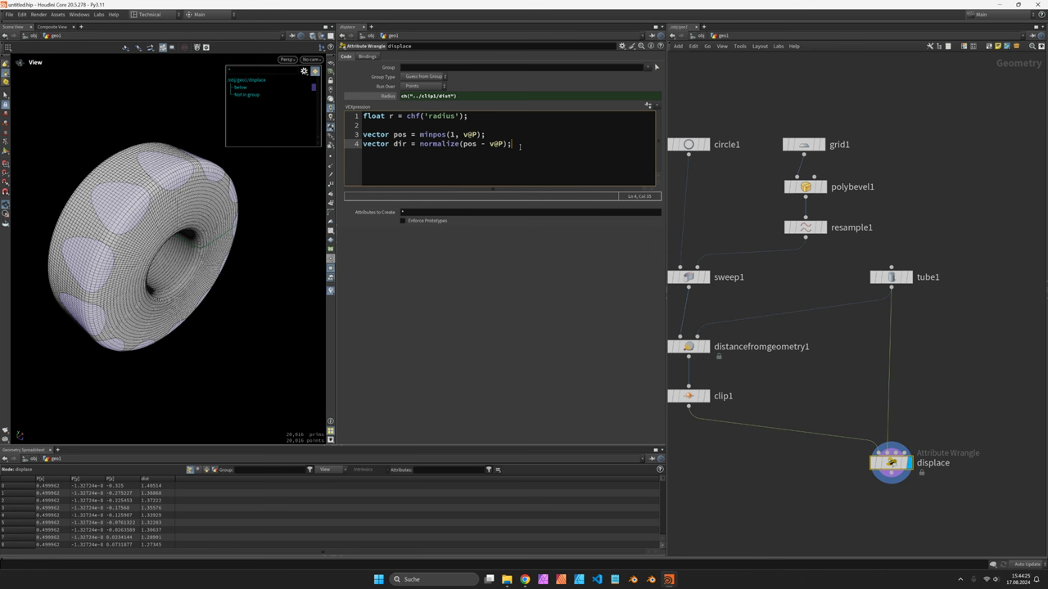
{"action": "key", "text": "Return"}
{"action": "key", "text": "Return"}
{"action": "type", "text": "v@"}
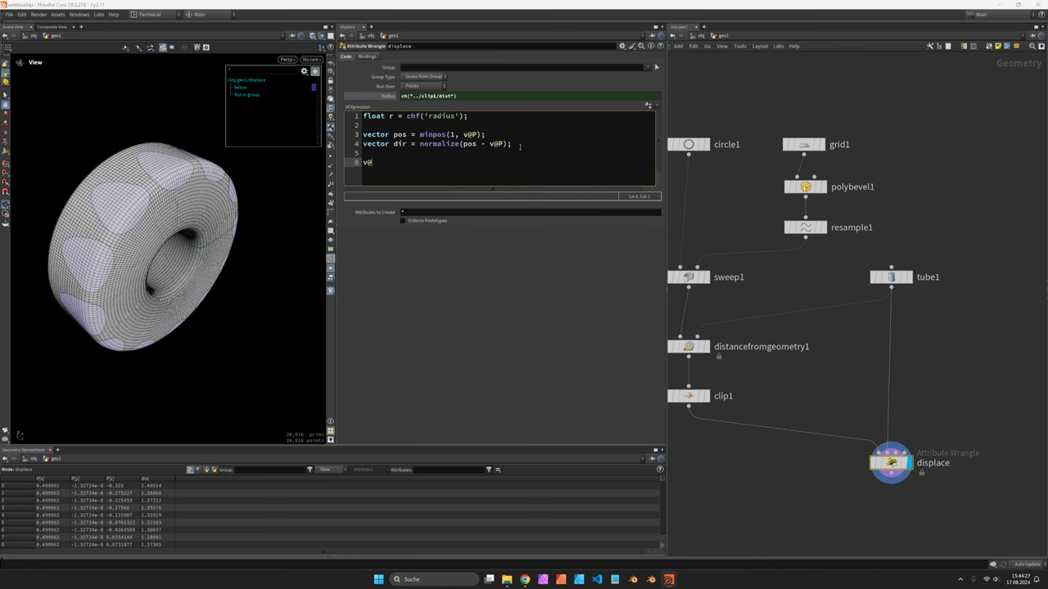
{"action": "type", "text": "P = pos;"}
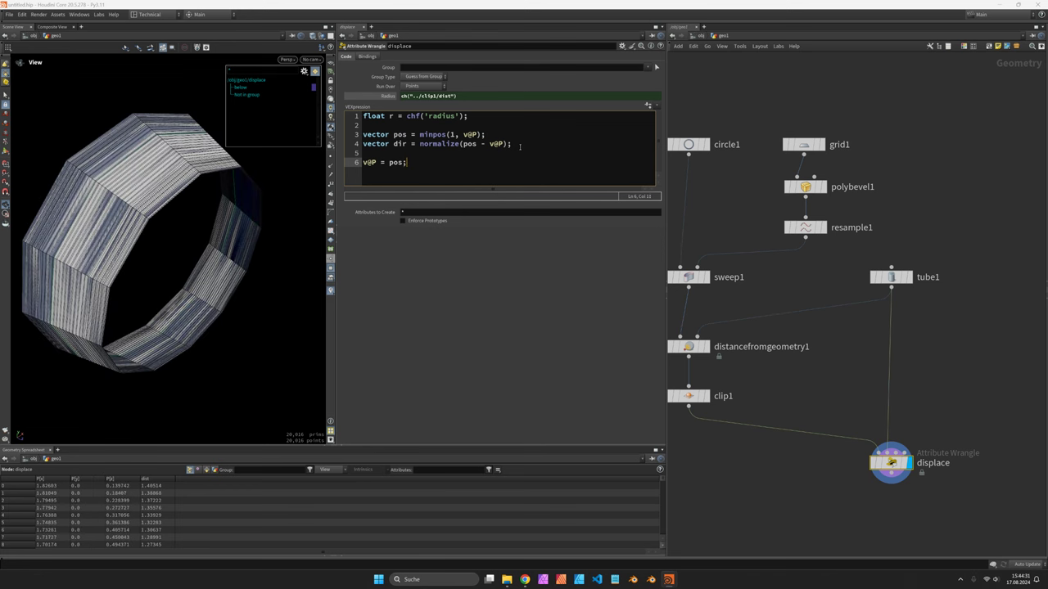
Restrict the displace wrangle to the below group, with the group type set to Primitives
{"action": "left_click", "coordinate": [430, 77]}
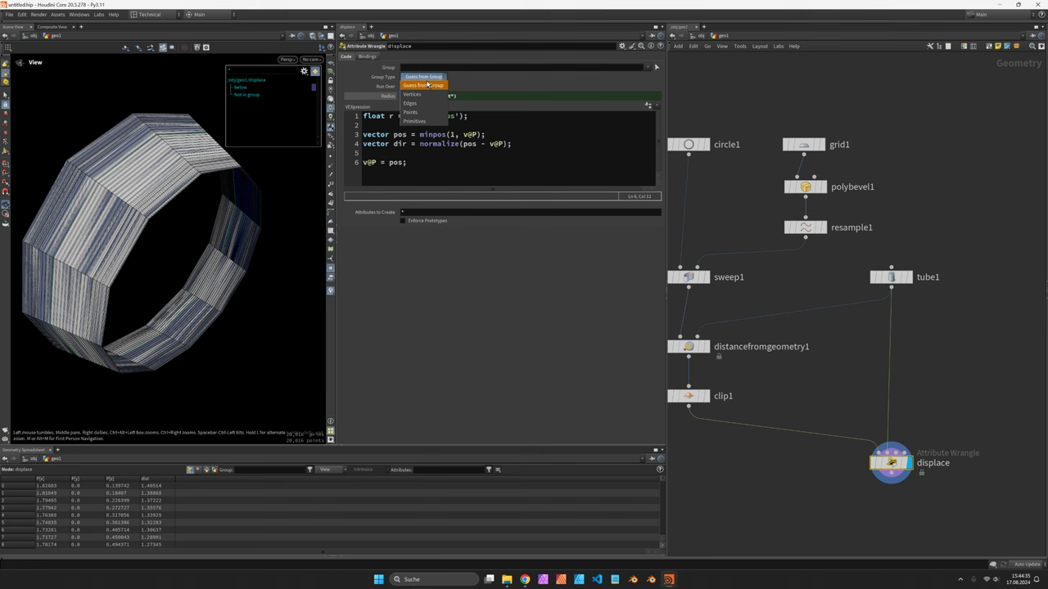
{"action": "left_click", "coordinate": [419, 121]}
{"action": "left_click", "coordinate": [655, 68]}
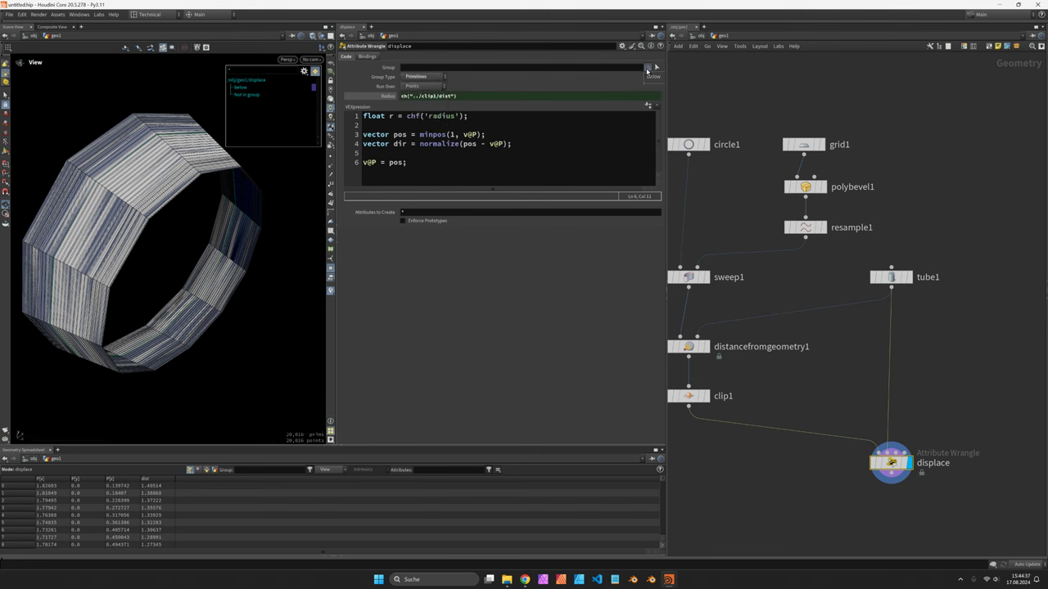
{"action": "left_click", "coordinate": [655, 80]}
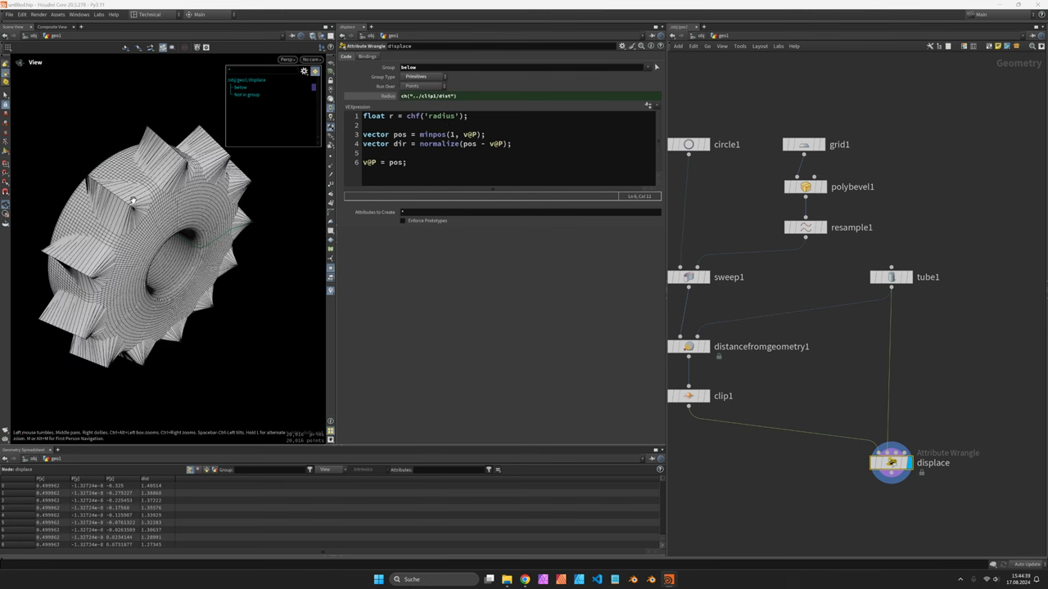
Show tube1 as a template overlay and inspect the displaced ring against the tube lines
{"action": "left_click_drag", "start_coordinate": [133, 200], "coordinate": [85, 121]}
{"action": "left_click", "coordinate": [905, 278]}
{"action": "left_click_drag", "start_coordinate": [124, 151], "coordinate": [301, 215]}
{"action": "middle_click_drag", "start_coordinate": [239, 219], "coordinate": [294, 235]}
Change the position assignment to v@P = pos - dir * r; and apply the wrangle code
{"action": "left_click", "coordinate": [404, 163]}
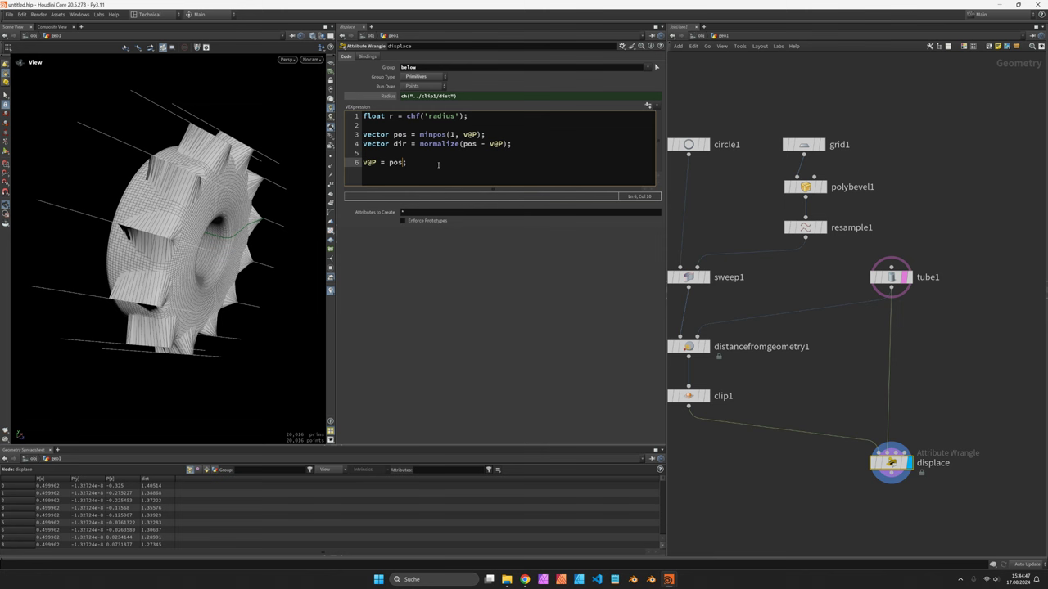
{"action": "type", "text": "- dir "}
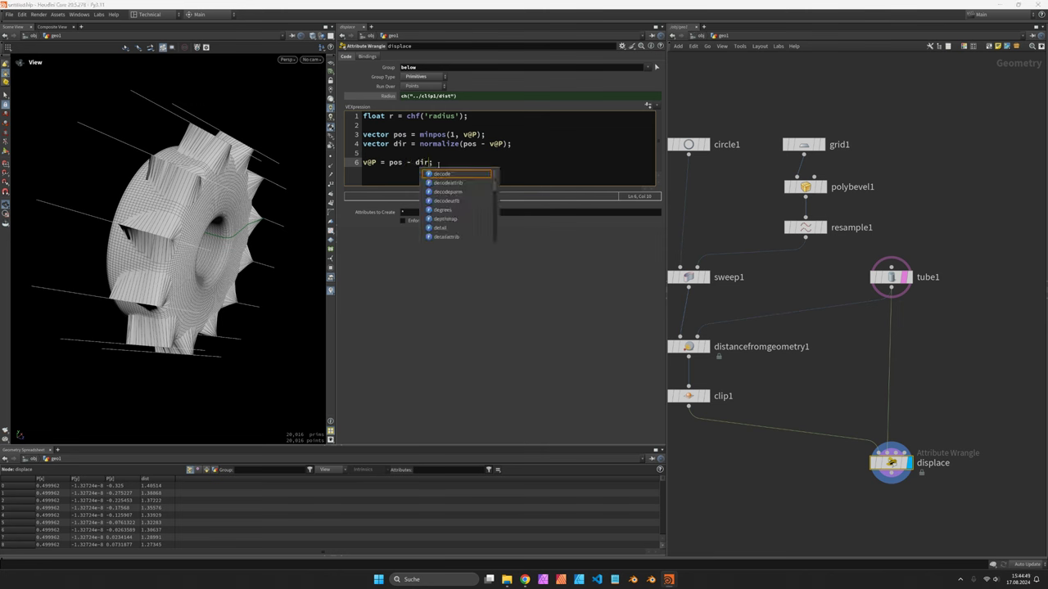
{"action": "type", "text": "* r"}
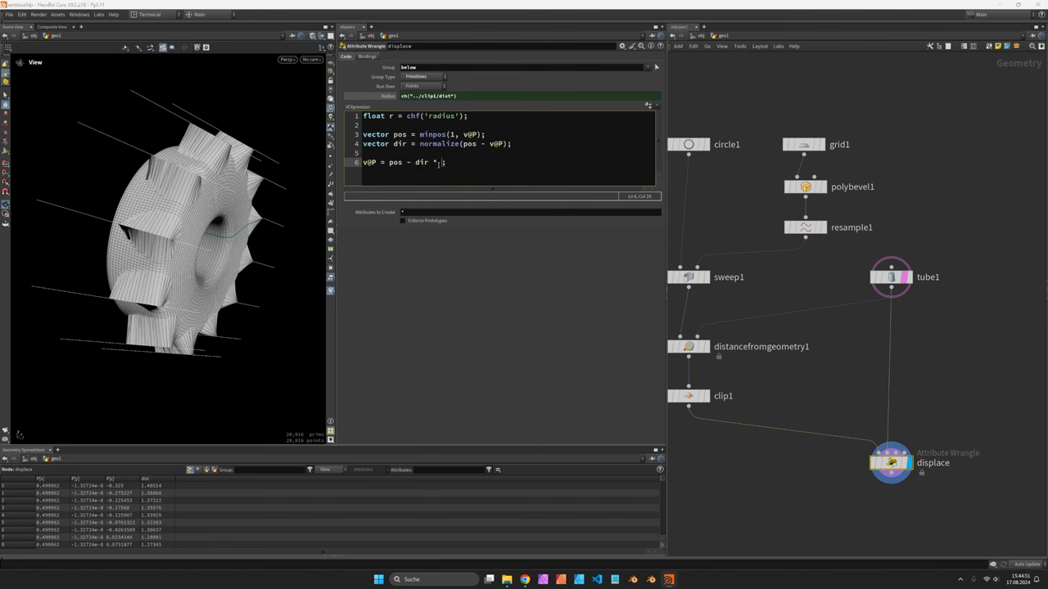
{"action": "left_click", "coordinate": [434, 321]}
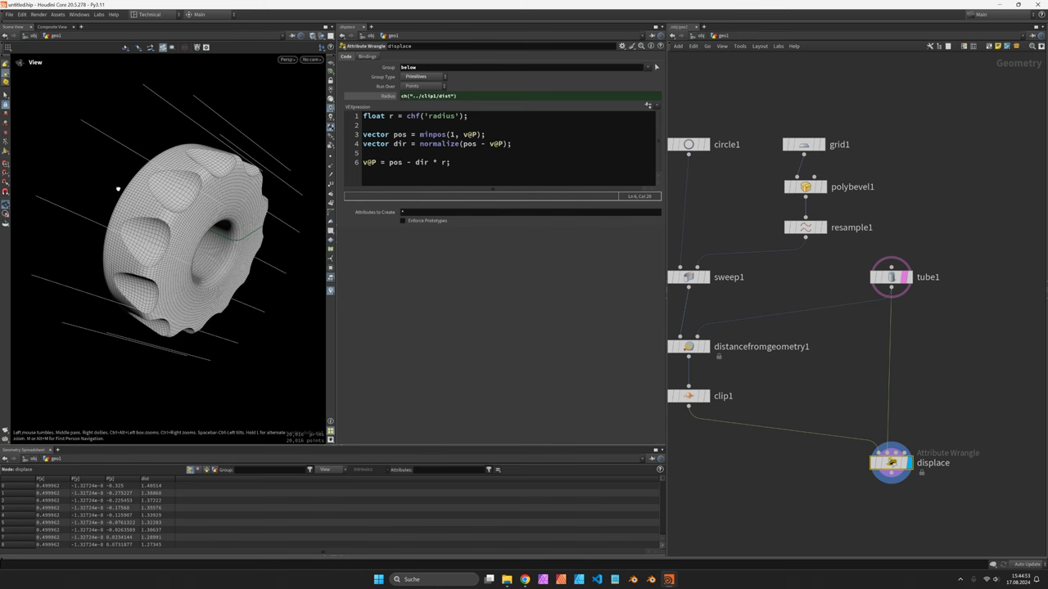